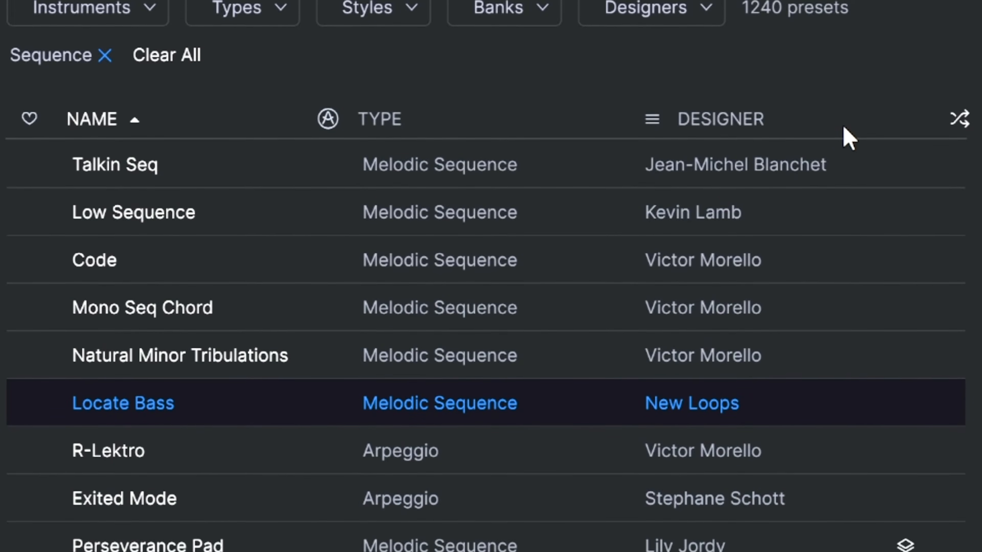
Step: Load ValhallaVintageVerb into slot 4 of the Analog Lab V #2 mixer track
click(643, 452)
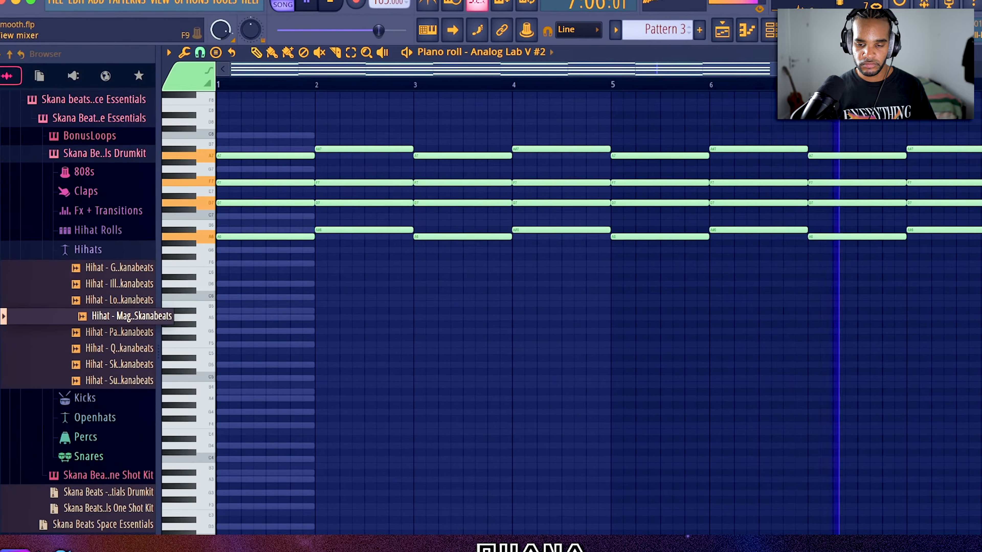
click(795, 30)
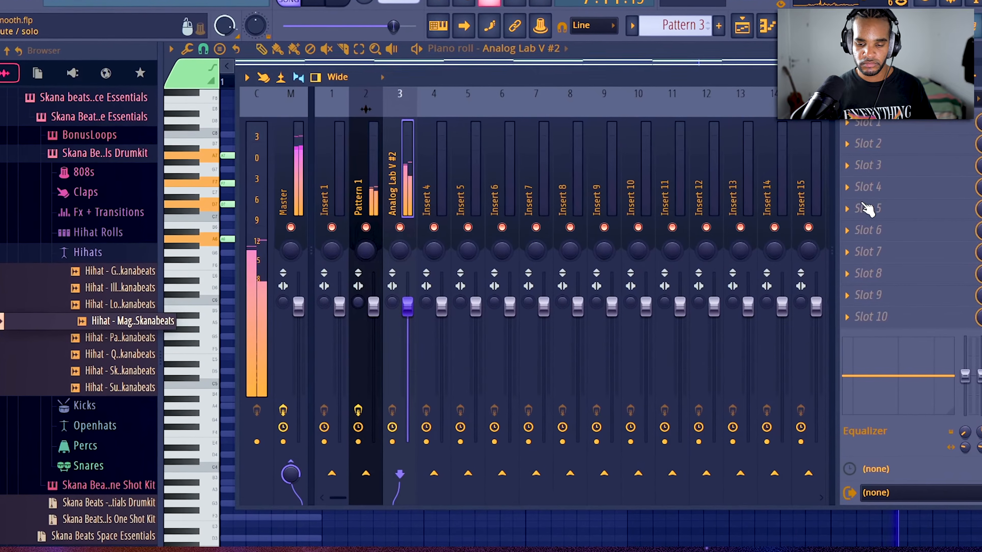
click(825, 187)
mouse_move(836, 204)
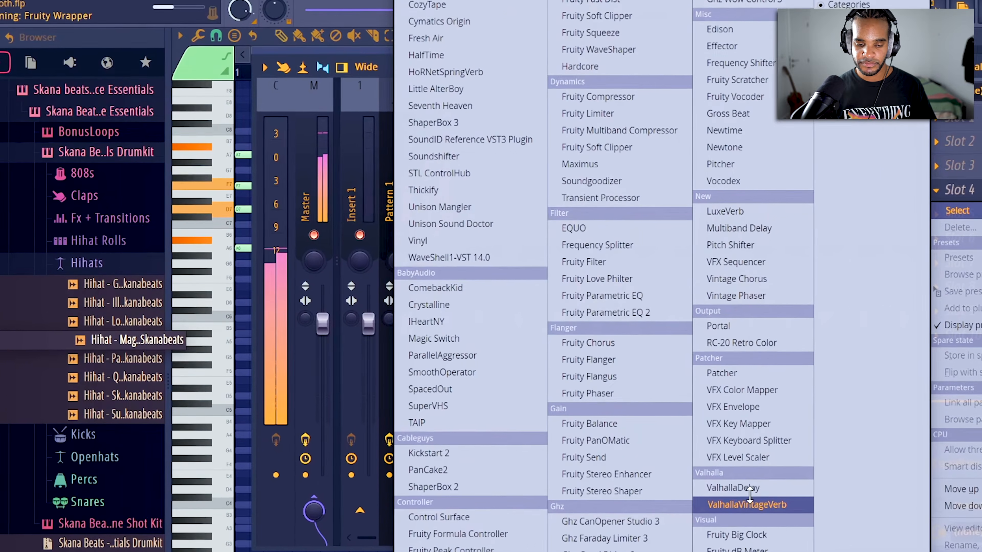
click(731, 494)
Step: Set the reverb's mix to 68.2 % and decay to about 4.02 s, and raise its low cut
drag(105, 221, 104, 288)
drag(225, 296, 225, 291)
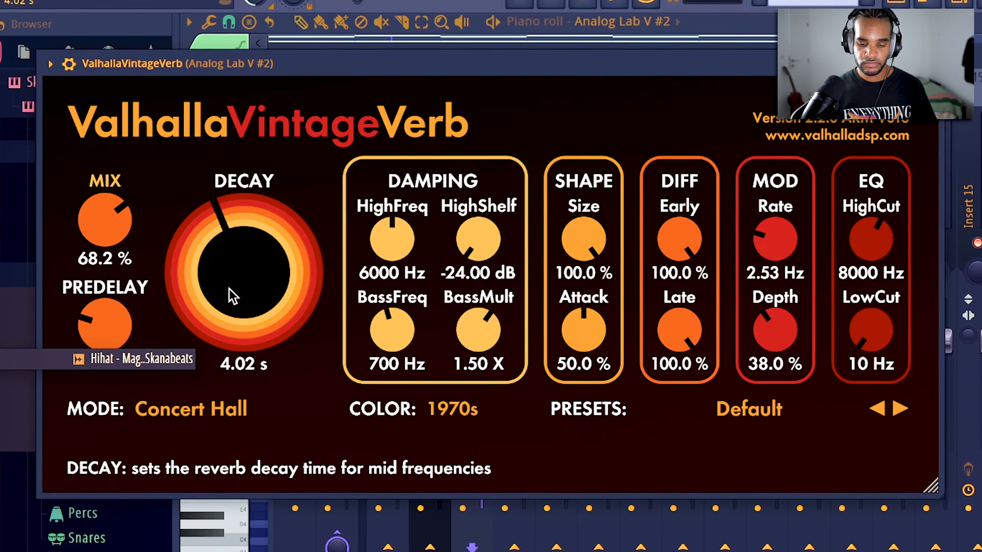
drag(840, 315, 838, 242)
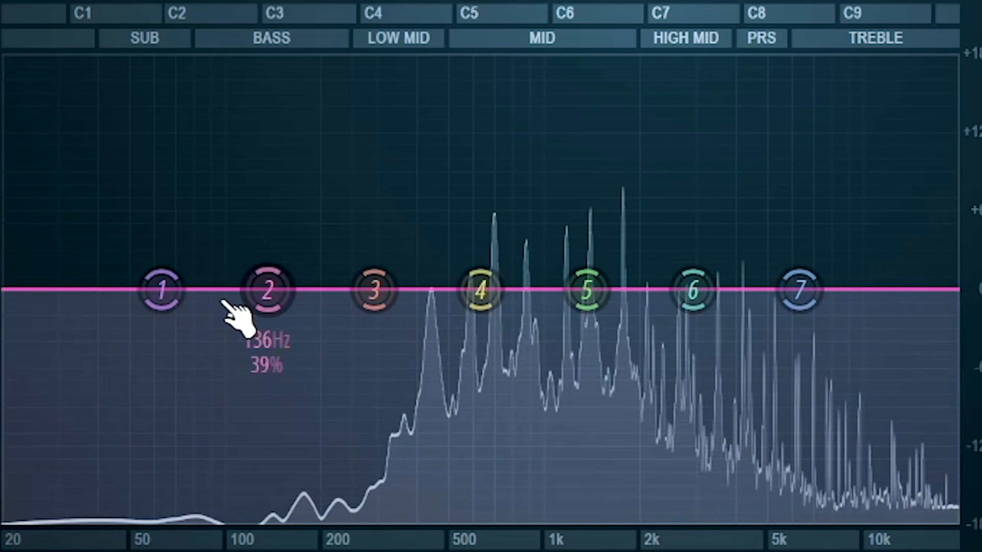
Step: Cut the lows in the parametric EQ by pulling band 1 fully down and moving band 2 to lower frequencies, and close SuperVHS
drag(160, 287, 166, 522)
drag(261, 288, 50, 318)
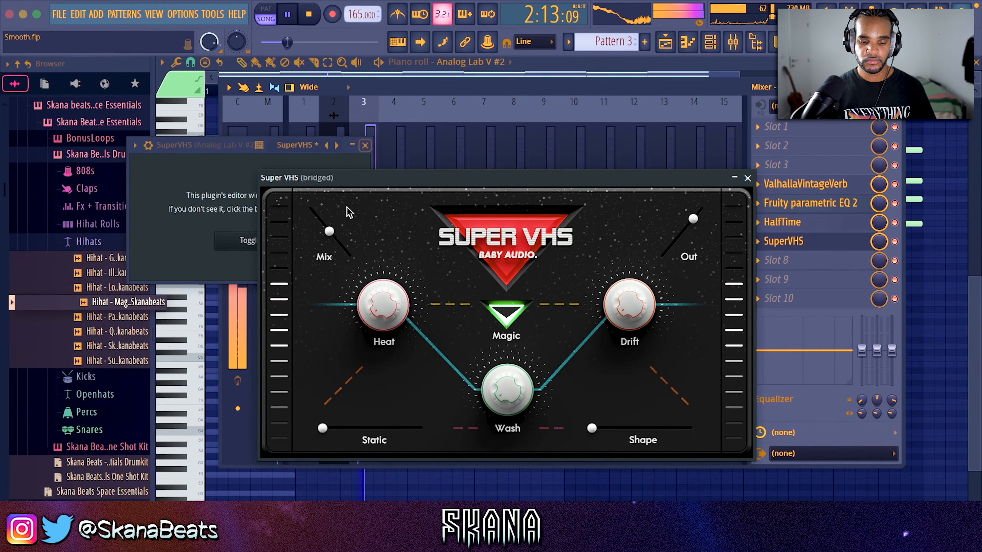
click(365, 146)
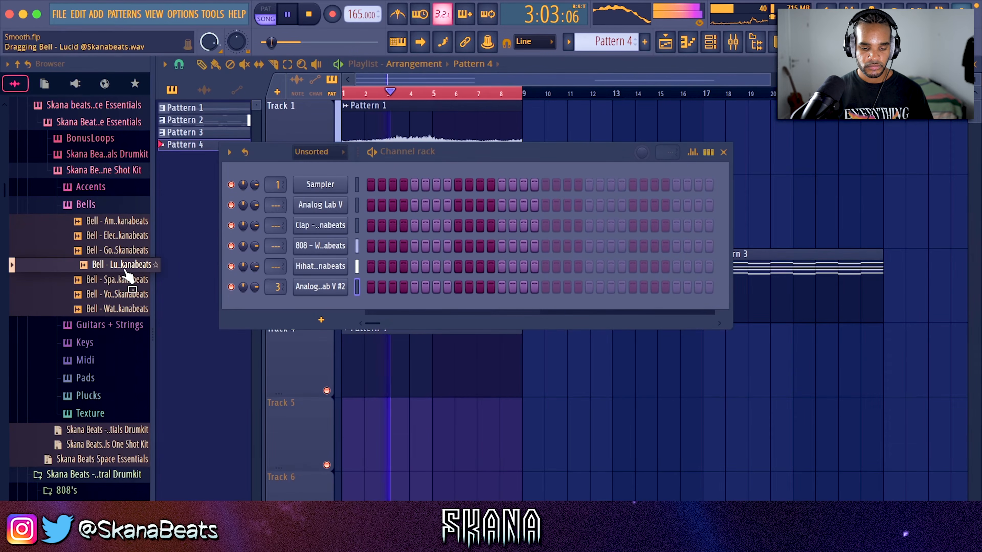
Step: Load Bell - Lucid as a new channel and edit its melody, lowering the second slide note to A5 and deleting the long C6 and following E5
drag(332, 311, 334, 317)
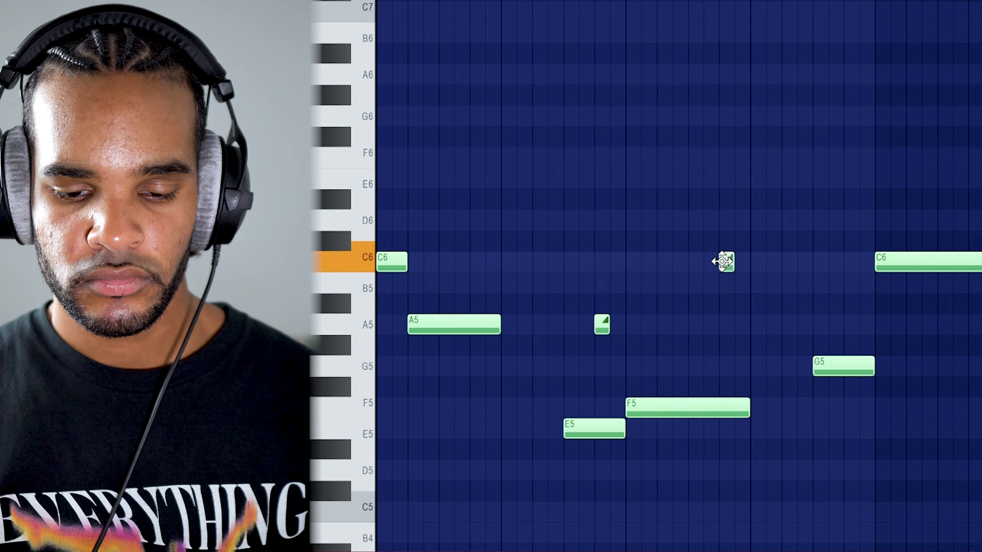
drag(718, 261, 703, 328)
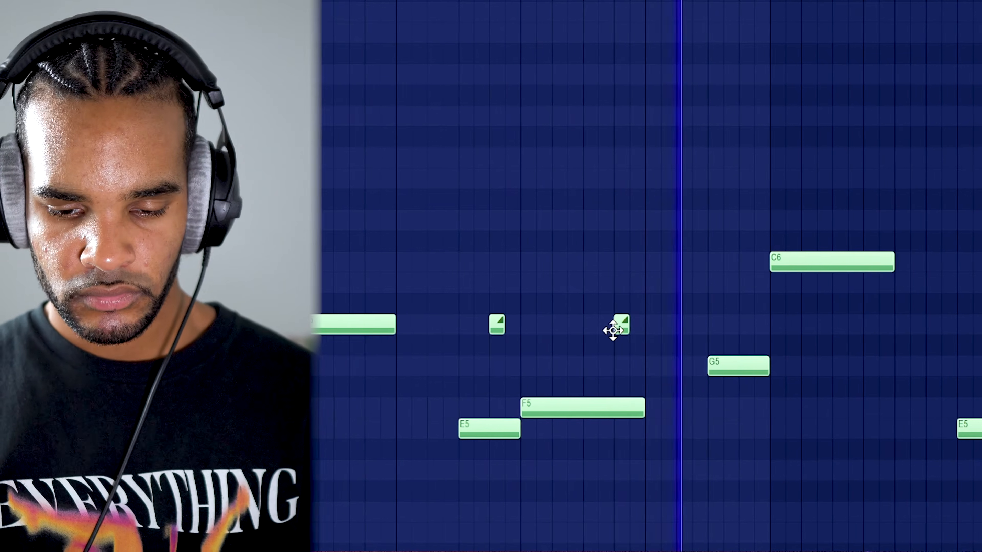
drag(835, 195, 981, 540)
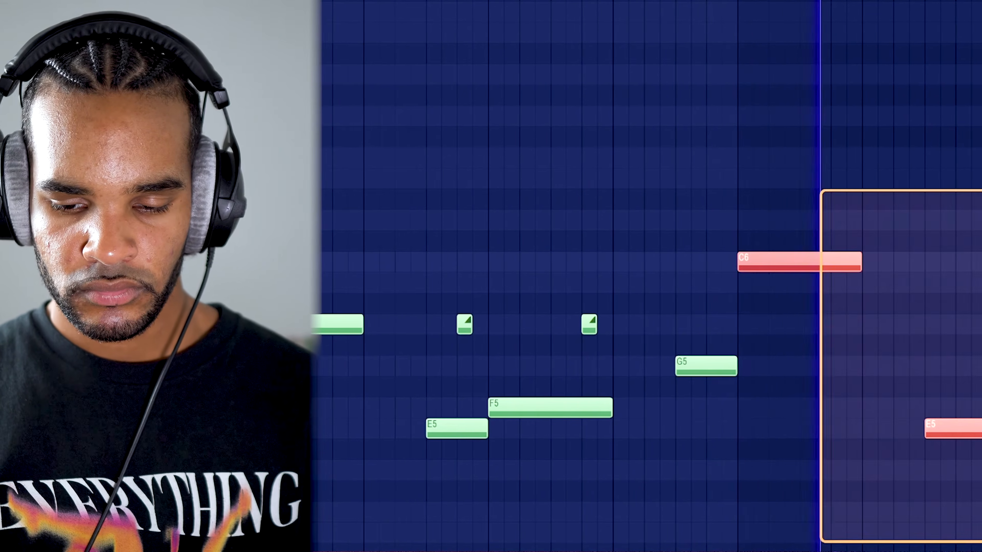
key(Delete)
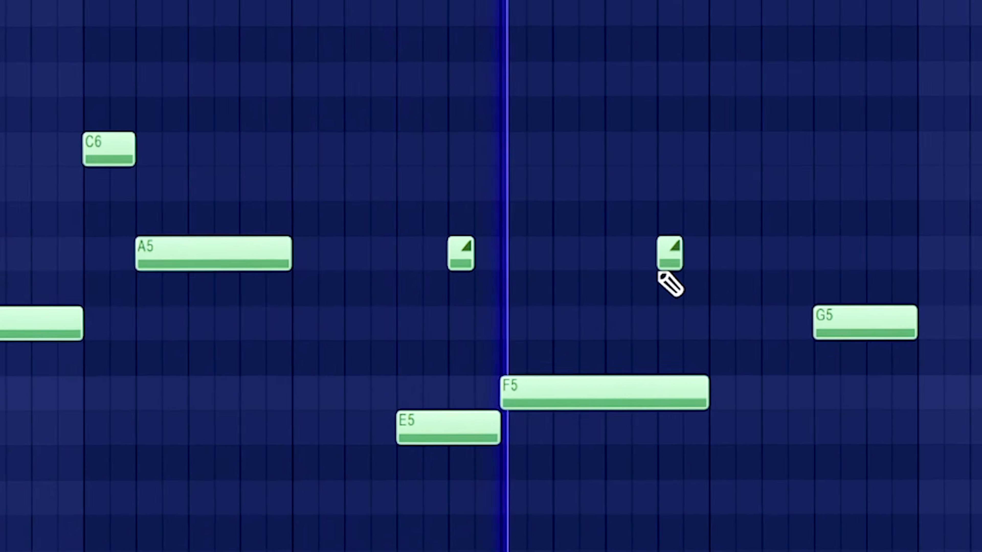
Step: In the bell's repeated phrase, delete the second A5 slide note and lower the final G5 note
right_click(664, 275)
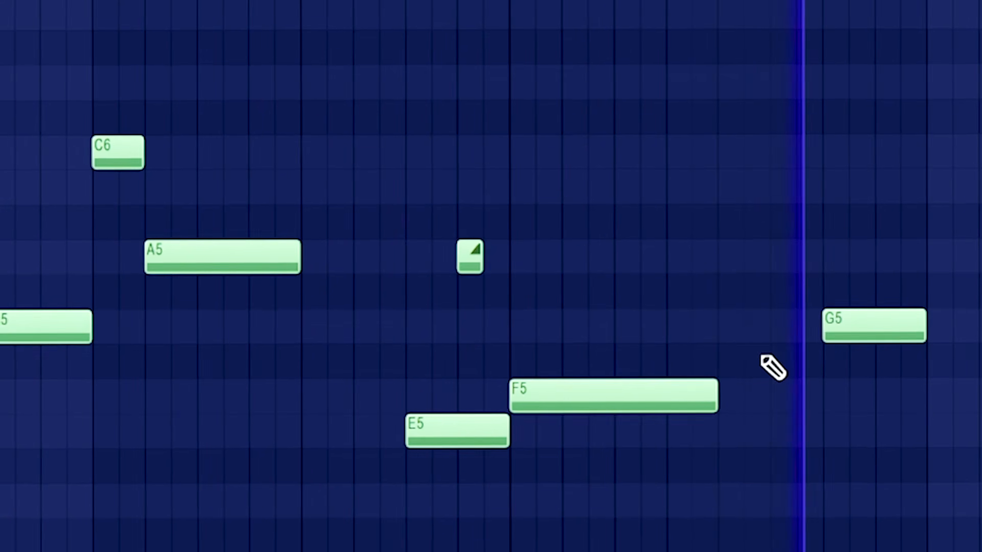
drag(878, 310, 876, 440)
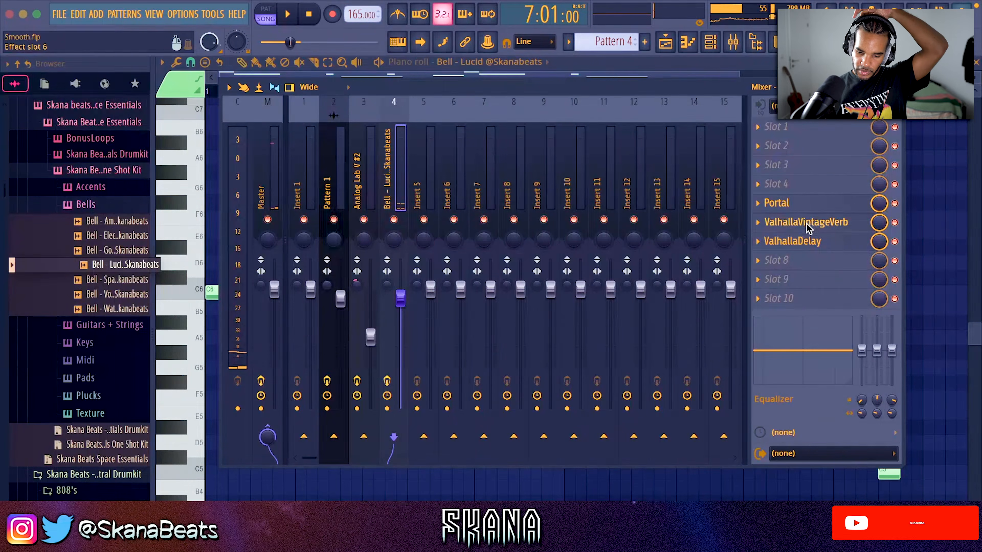
Step: Review the bell track's effects, and in its Kickstart 2 choose the second curve shape and lower the mix
click(806, 223)
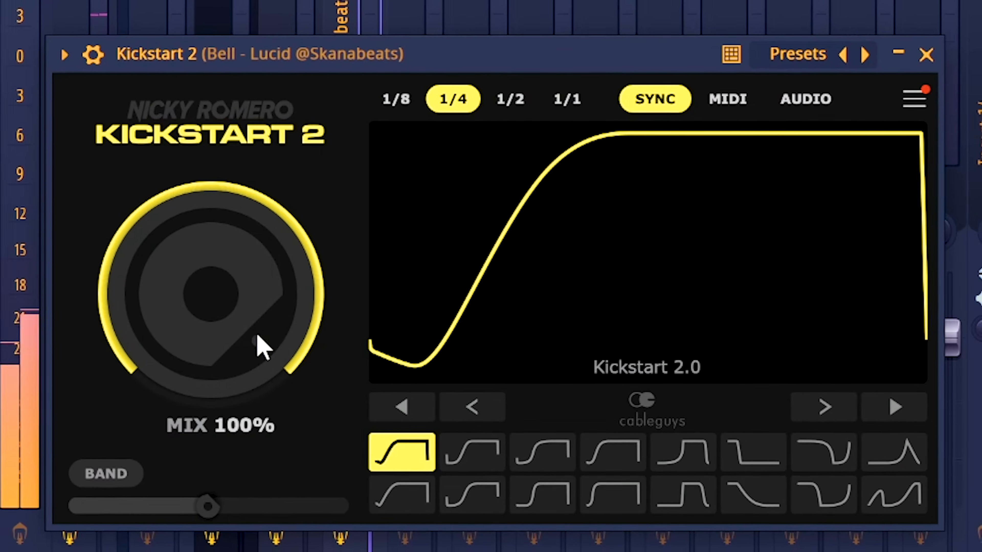
click(474, 461)
drag(253, 338, 253, 375)
click(901, 69)
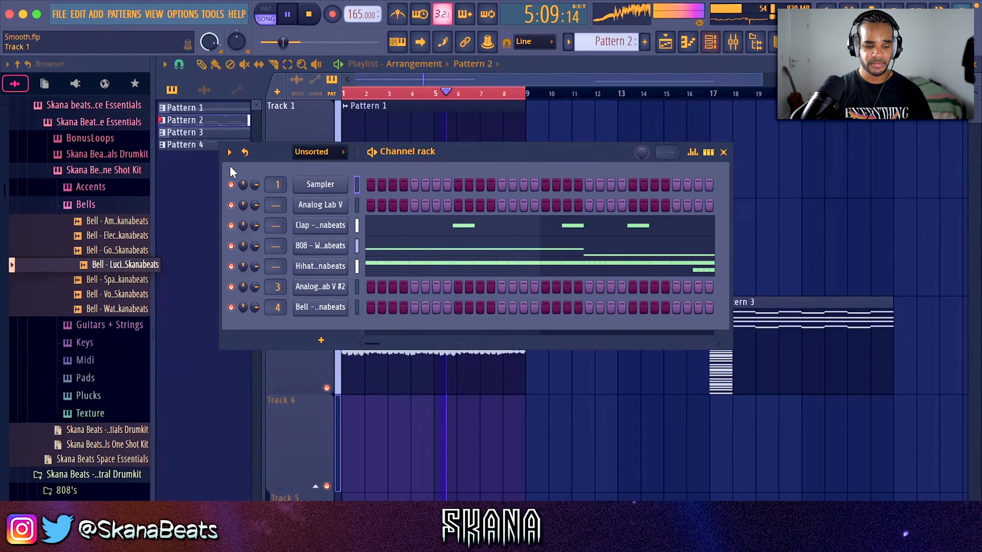
Step: Browse the drum kits in the sample browser and open the Snare folder
scroll(95, 232, down, 3)
scroll(98, 271, up, 3)
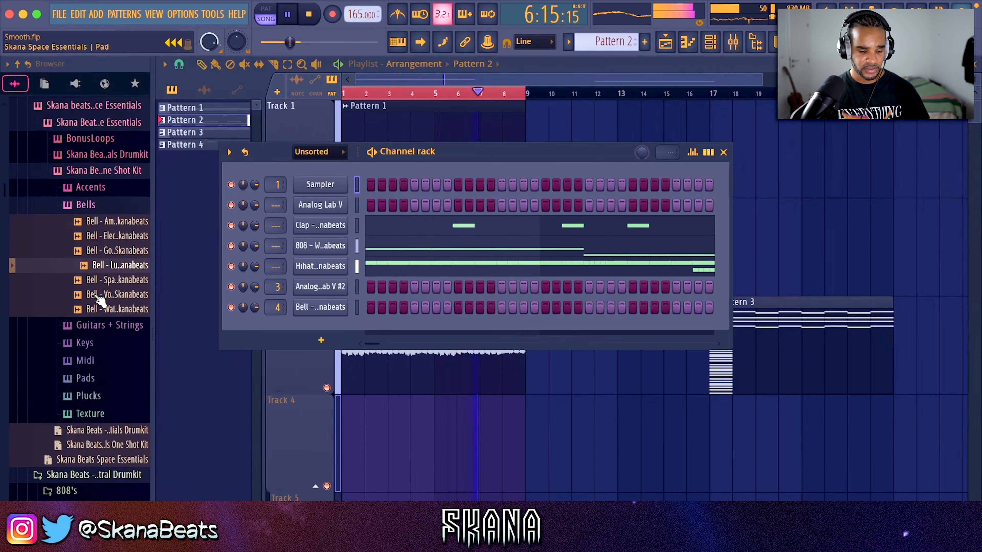
scroll(116, 317, down, 8)
scroll(122, 321, down, 8)
scroll(93, 267, up, 3)
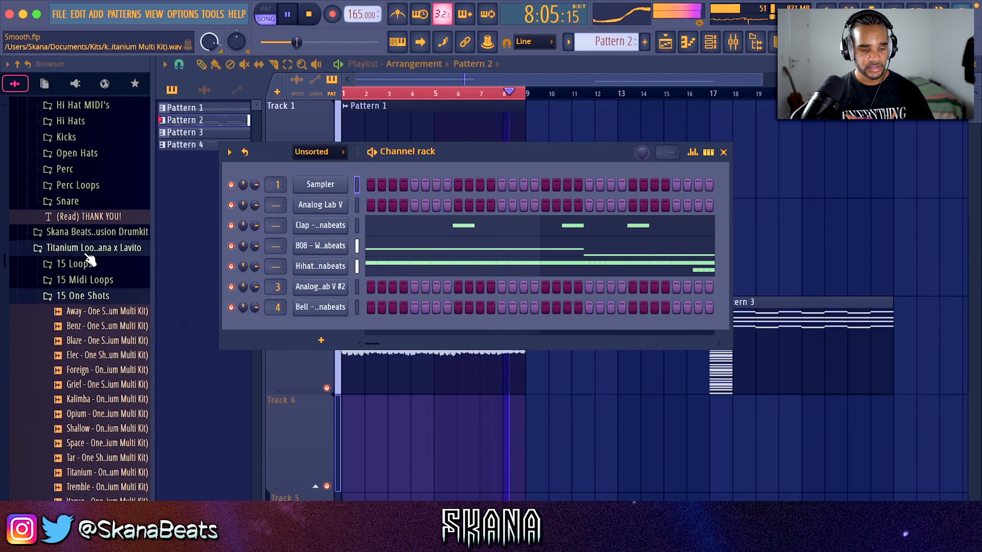
click(78, 216)
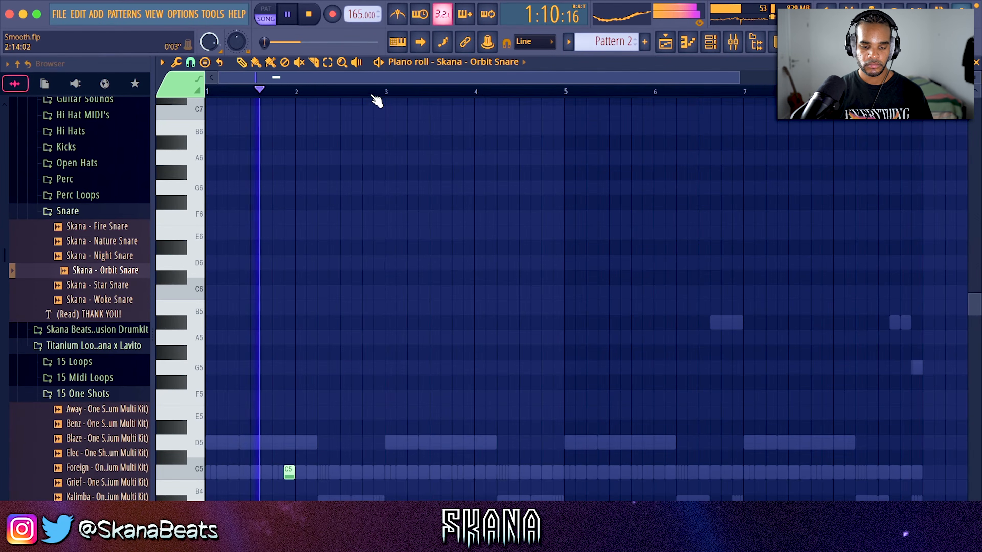
Step: Duplicate the first two bars of the Orbit Snare pattern into bars 3 and 4
drag(389, 93, 109, 110)
key(super+b)
key(super+d)
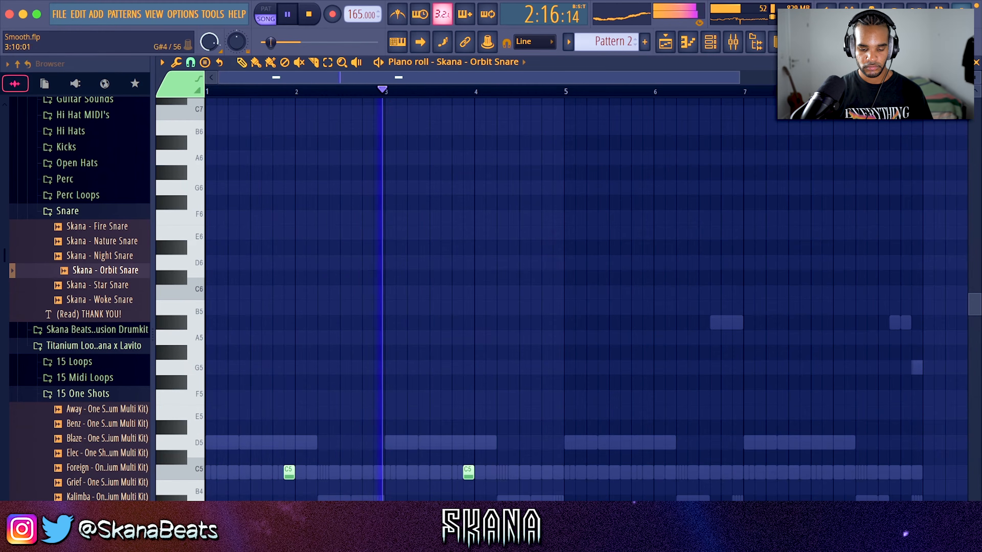
Step: Add a C5 snare hit early in bar 4 and a B4 hit at its end, and position a copy of the pattern in bars 5 to 8
scroll(476, 512, up, 3)
click(503, 475)
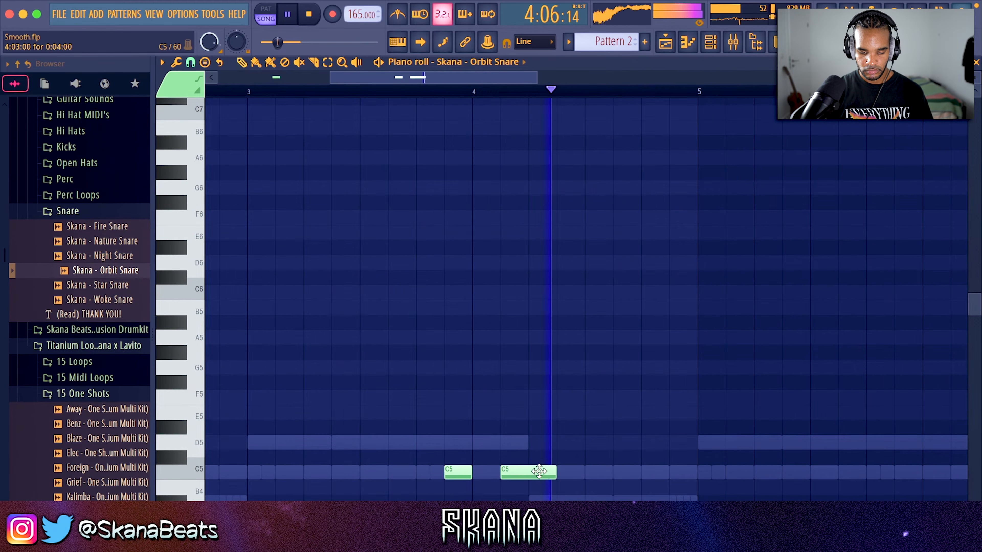
click(662, 488)
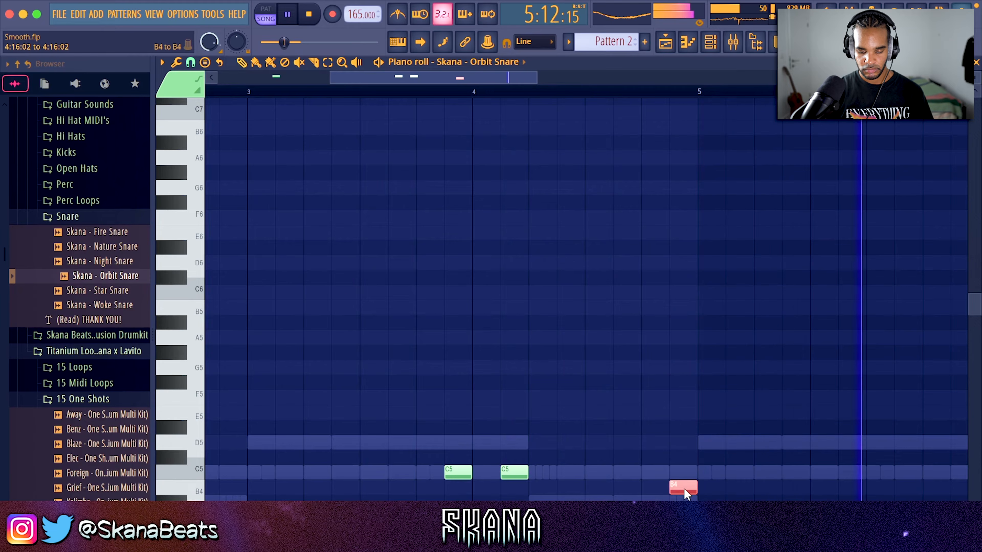
super+right_click(684, 489)
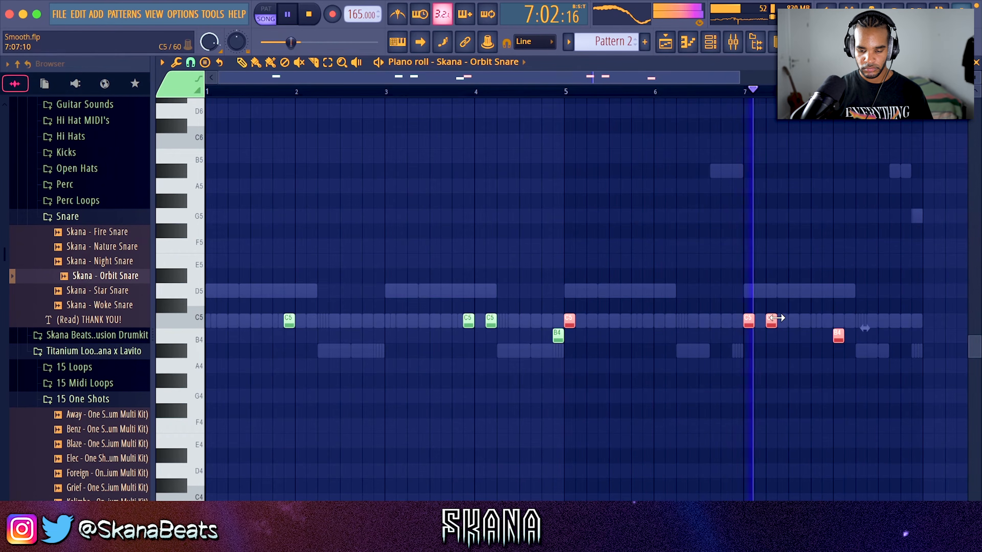
drag(778, 317, 847, 318)
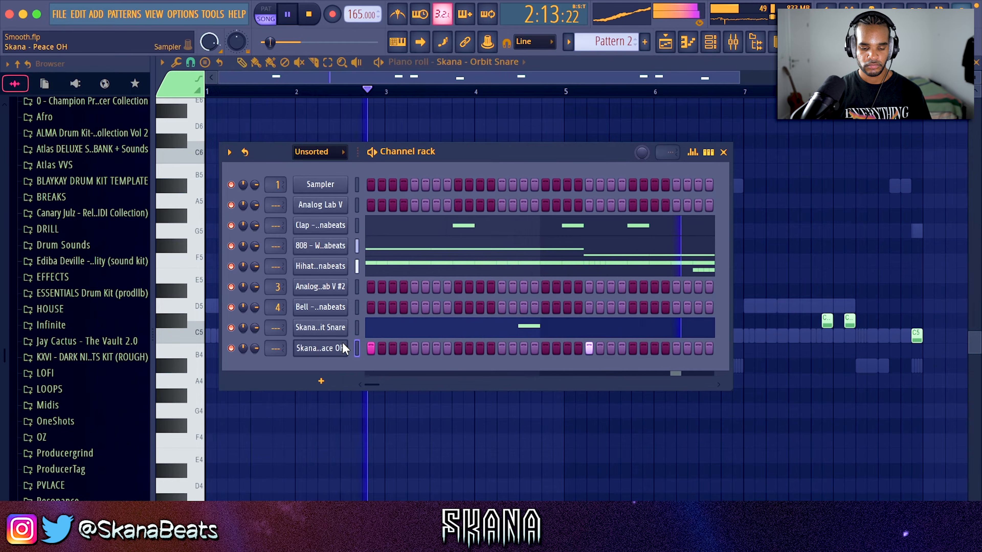
Step: Send the Skana - Peace OH steps to the piano roll and duplicate the first four bars into bars 5 to 8
right_click(344, 348)
click(361, 345)
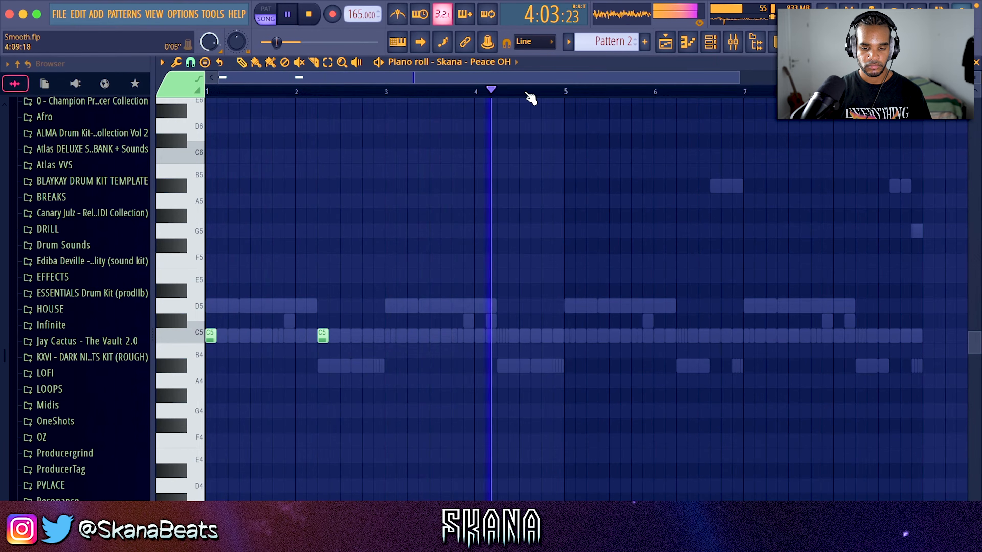
drag(562, 95, 95, 116)
key(super+b)
key(super+d)
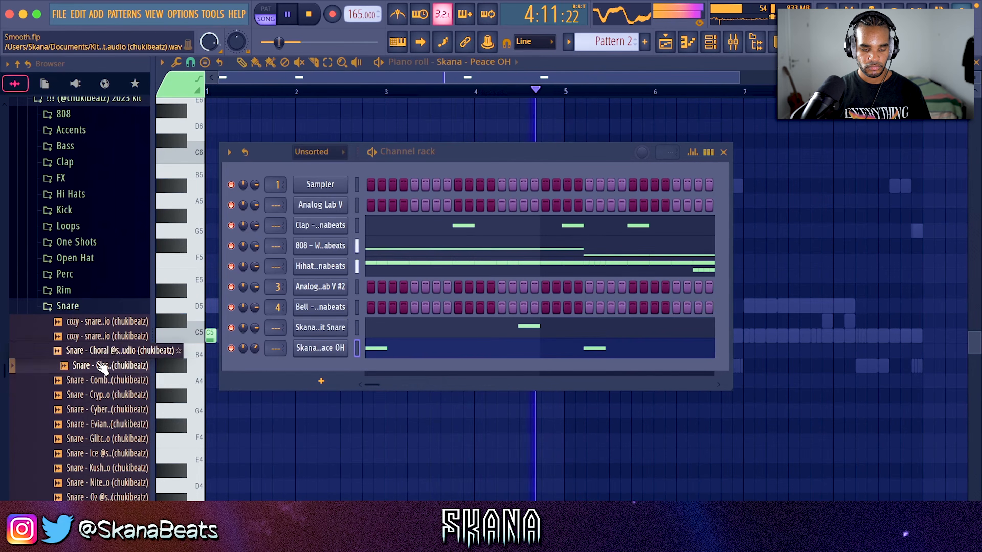
Step: Replace the Orbit Snare channel's sample with Snare - Clas.. from the 2023 kit and open that kit's 808 folder
drag(99, 364, 337, 337)
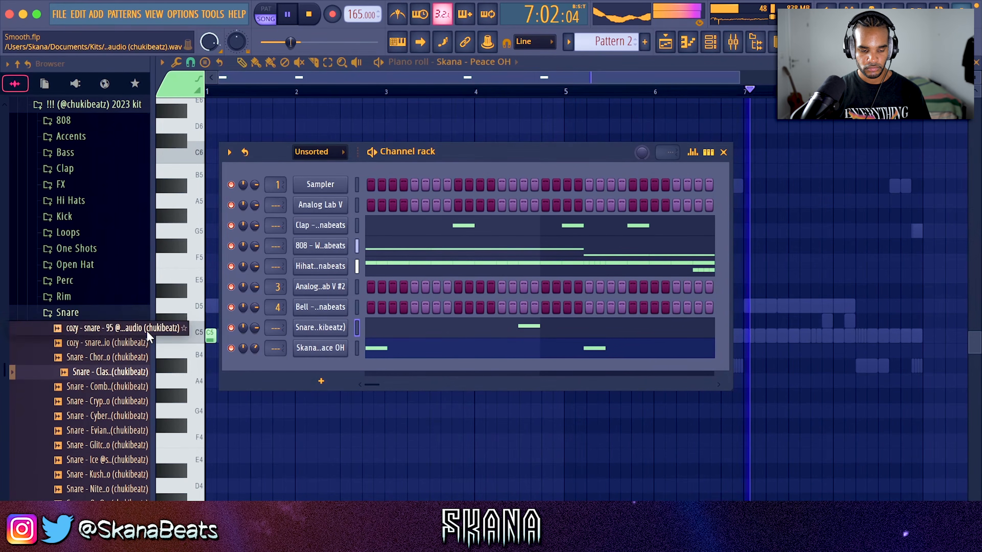
click(90, 317)
click(67, 125)
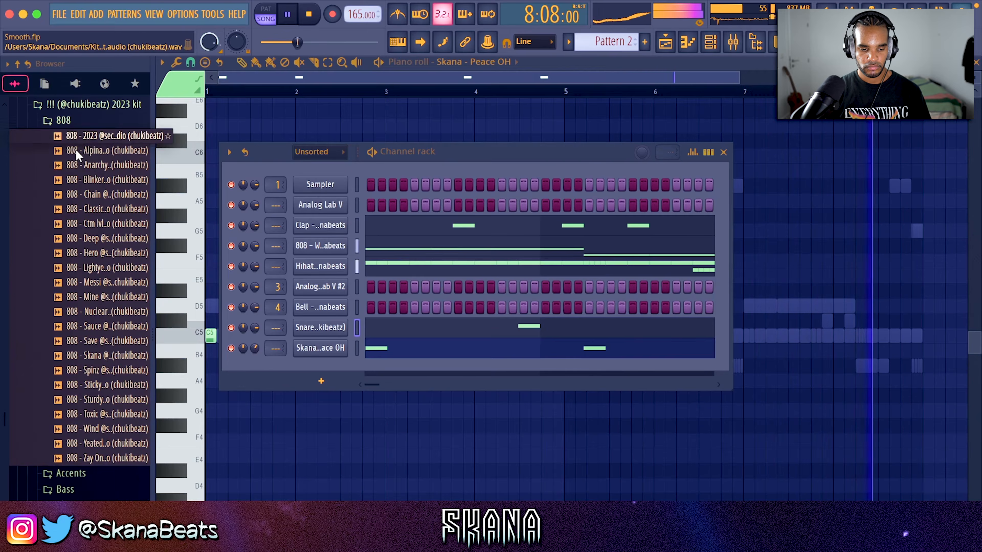
Step: Insert 808 - Skana as a new channel between the existing 808 and the hi-hat, and set it to Cut itself
drag(103, 352, 314, 271)
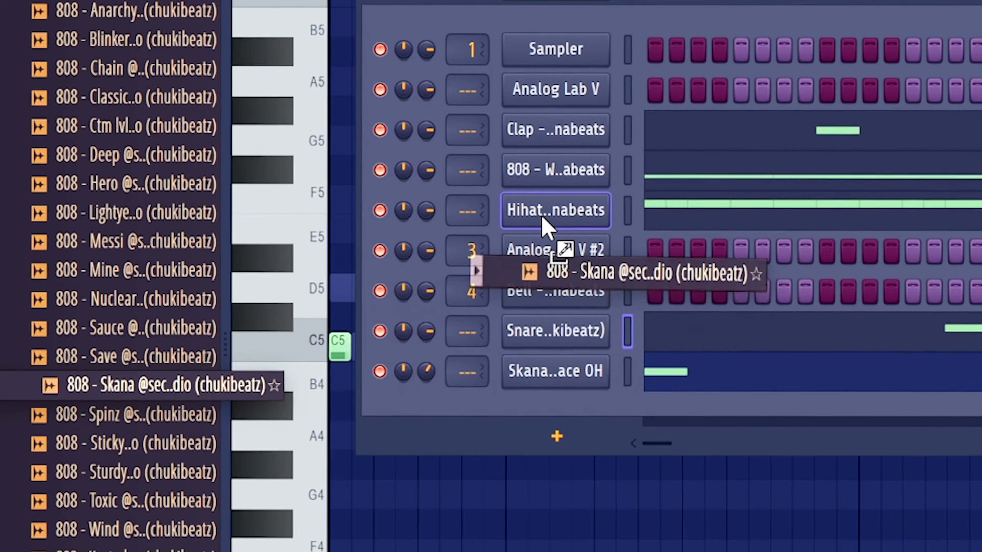
drag(541, 217, 560, 192)
right_click(343, 266)
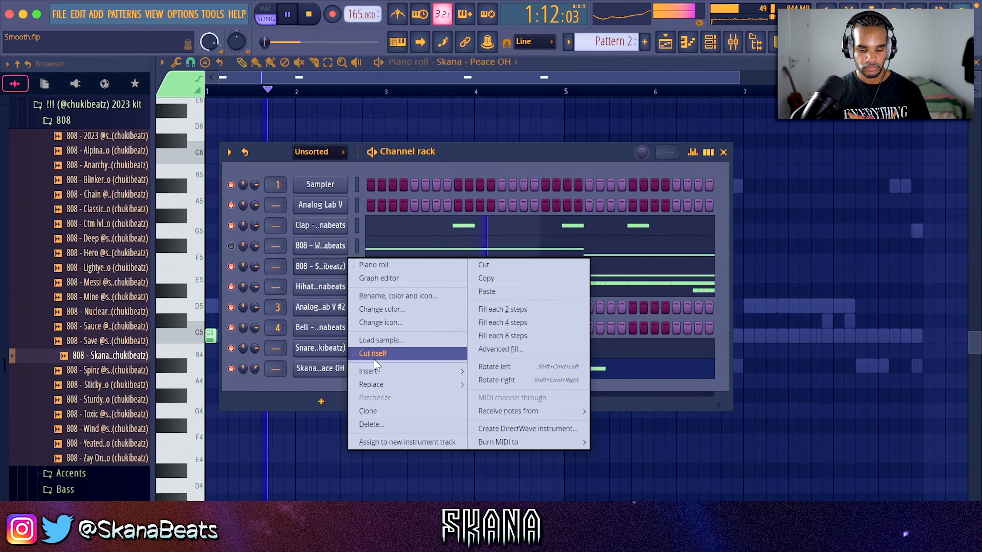
click(374, 353)
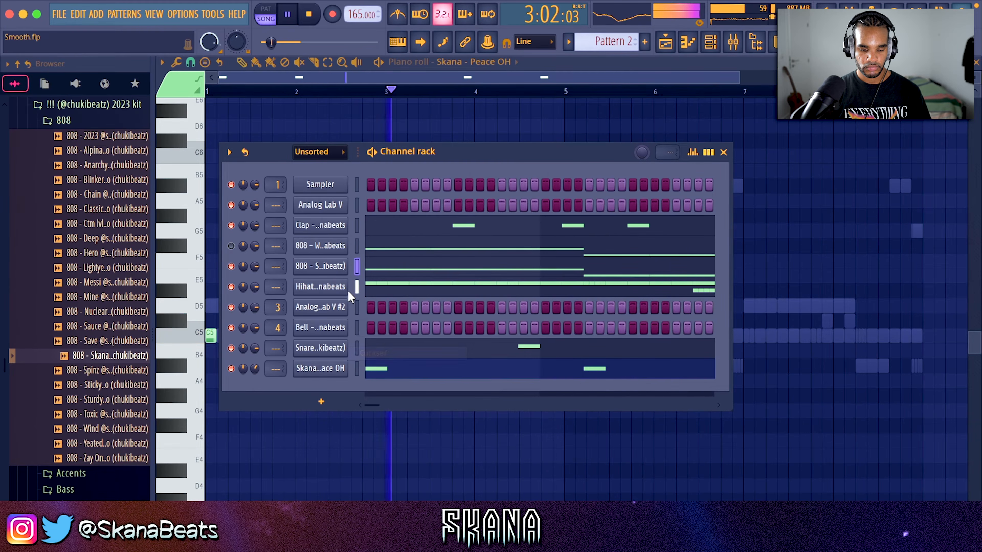
Step: Enable the volume envelope on the 808 - Skana channel with hold at maximum, and close its settings
click(337, 267)
click(217, 119)
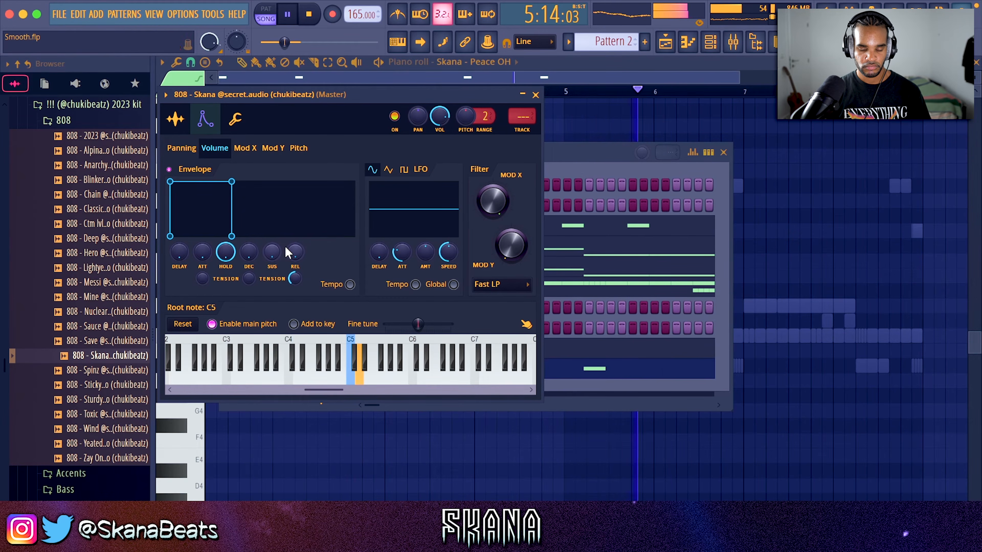
click(535, 94)
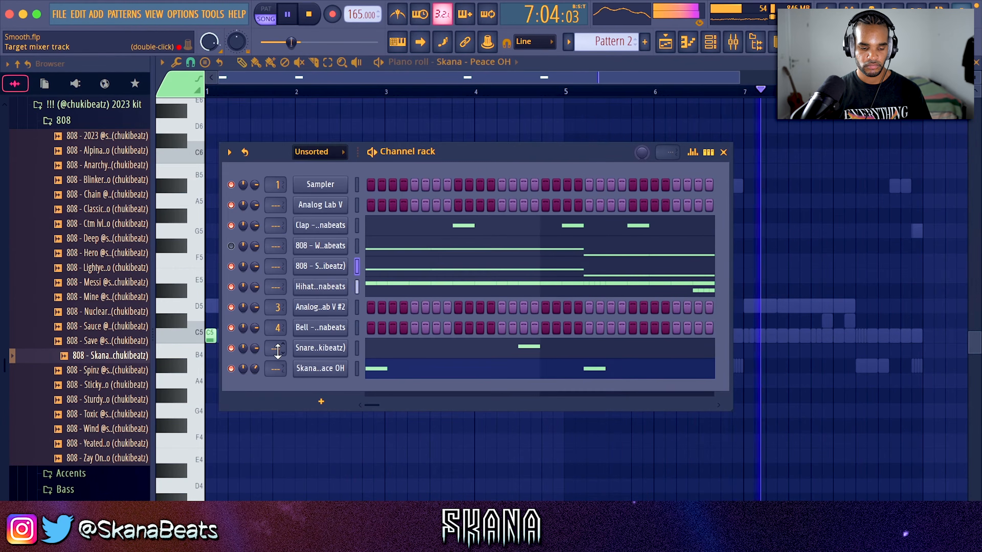
Step: Add Kick - Air as a new channel between the 808 and the hi-hat, check its sampler settings and close the channel rack
click(320, 266)
drag(111, 290, 307, 290)
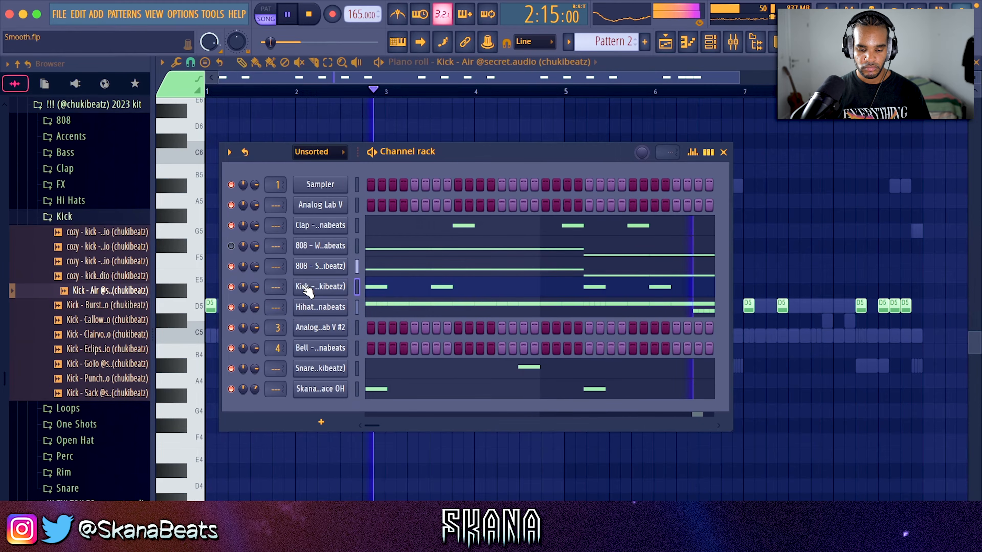
click(308, 288)
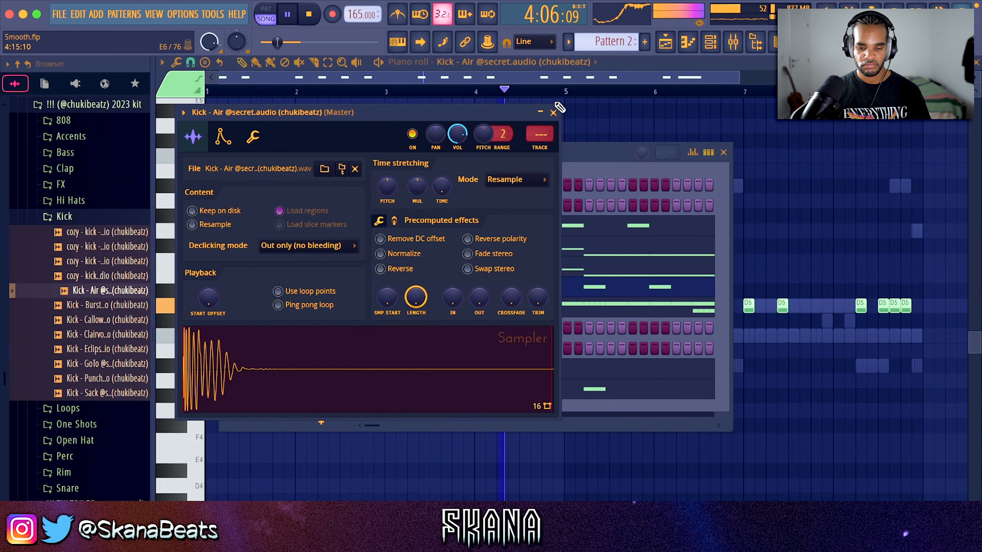
click(553, 112)
click(723, 152)
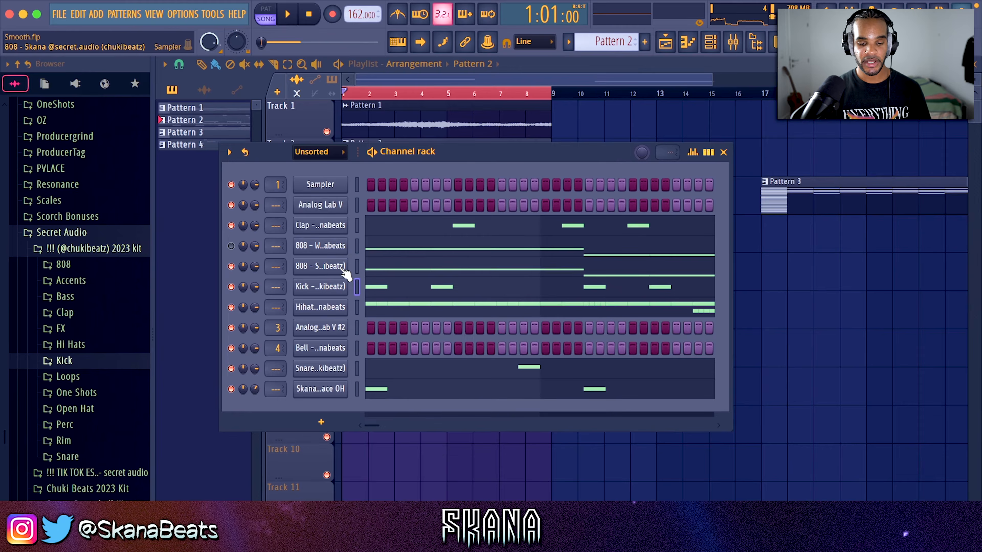
Step: Check the sampler settings of the 808 - Skana channel and close them
click(342, 270)
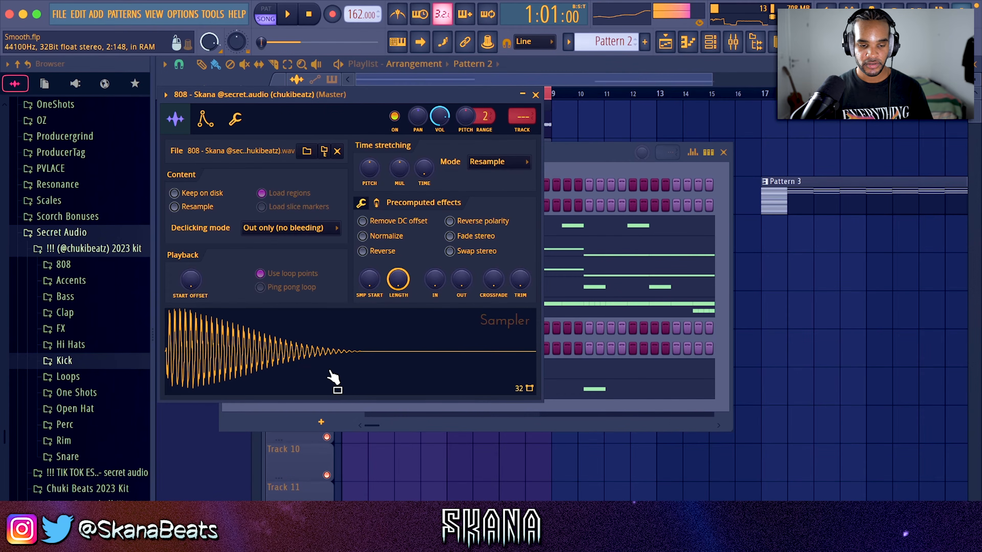
click(536, 95)
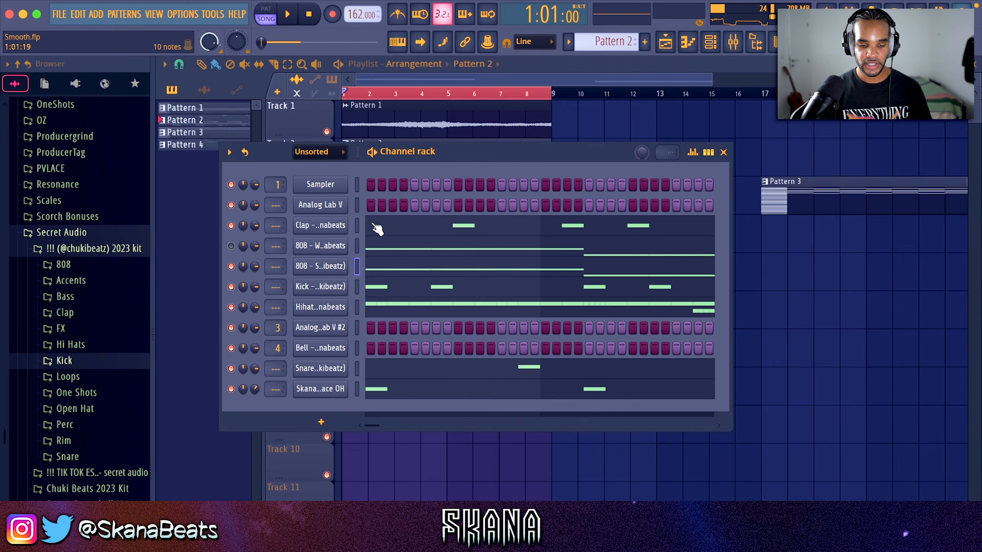
click(331, 248)
click(300, 243)
Step: Shape the Analog Lab V #3 run at the end of bar 3 into E5, A5, D6 and a closing A5, removing the second E5
click(401, 470)
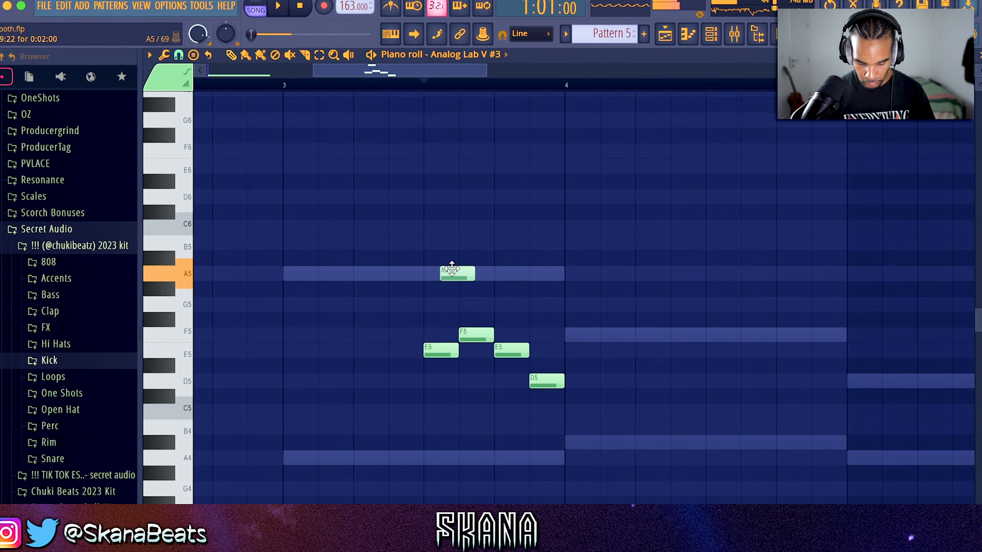
drag(462, 184, 460, 172)
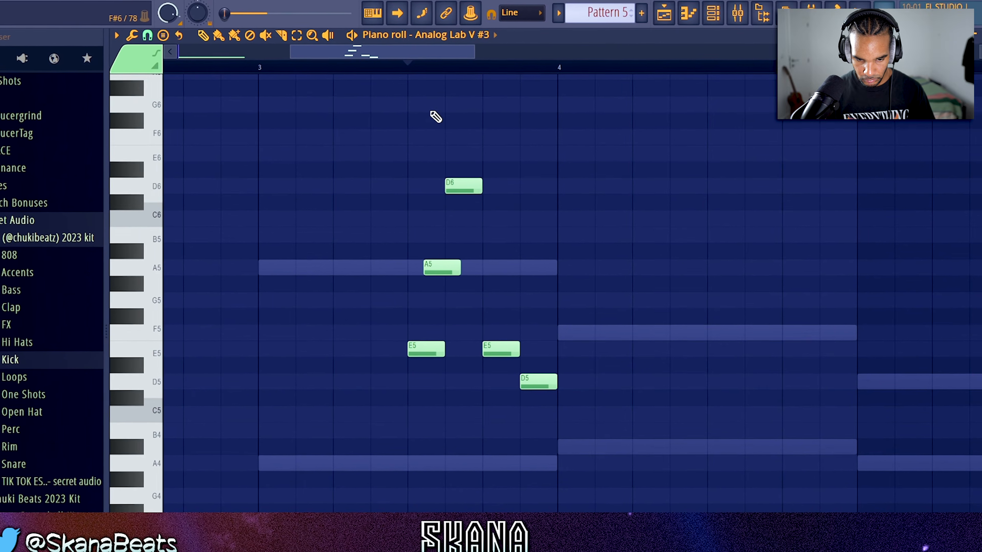
click(425, 74)
right_click(495, 348)
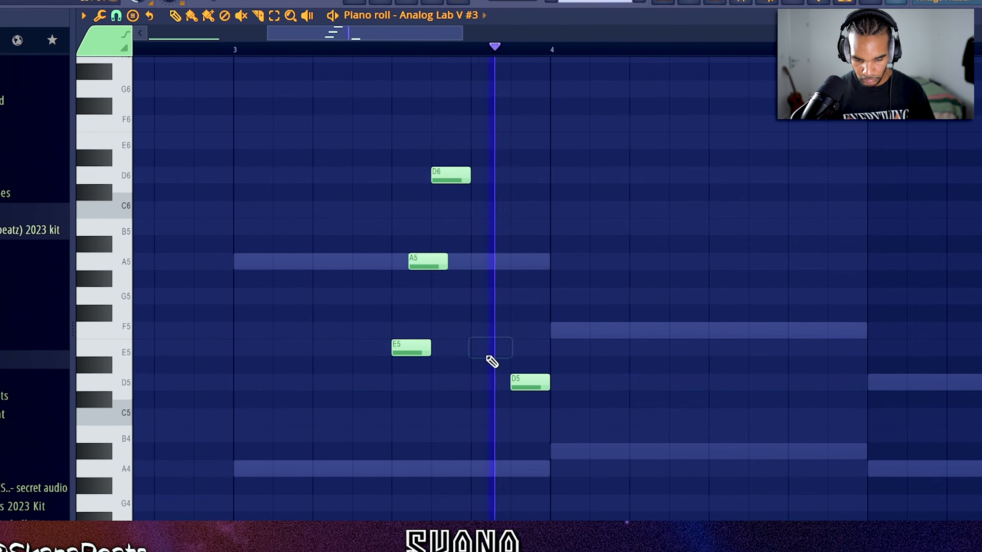
right_click(515, 375)
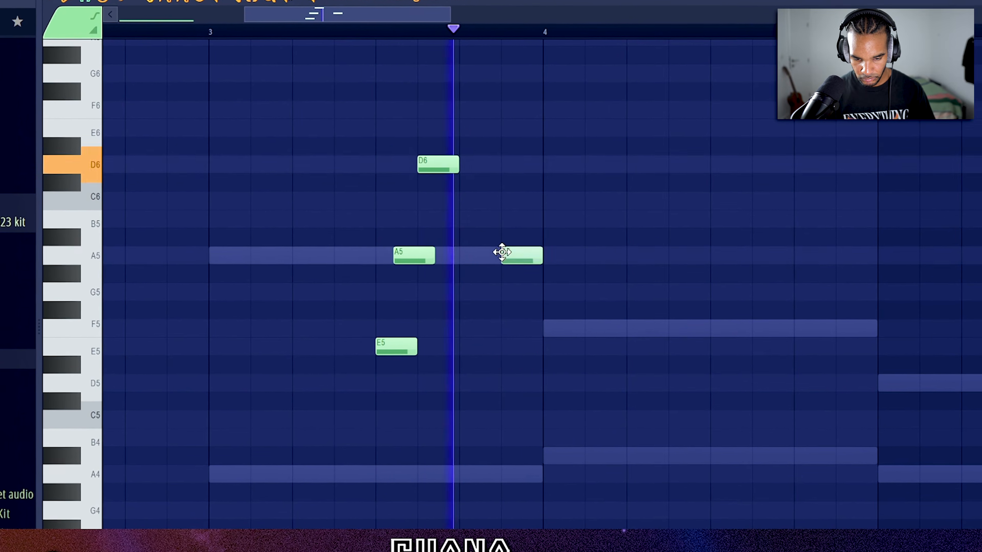
Step: Continue the Analog Lab V #3 melody with short F5 and E5 notes in bar 4 and a D5, F5, A5, E5 run in bar 7
ctrl+right_click(566, 282)
key(space)
click(474, 374)
drag(500, 379, 499, 396)
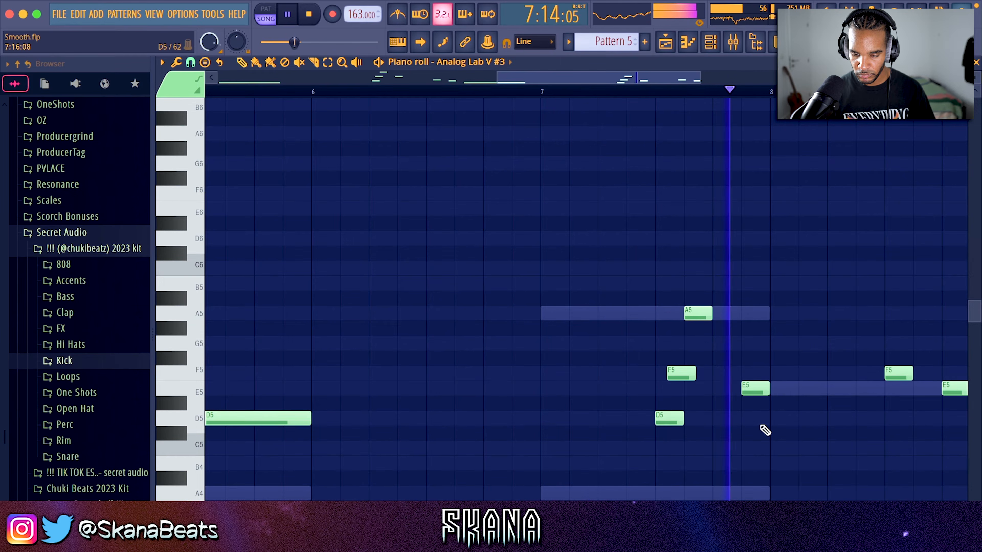
scroll(764, 385, down, 4)
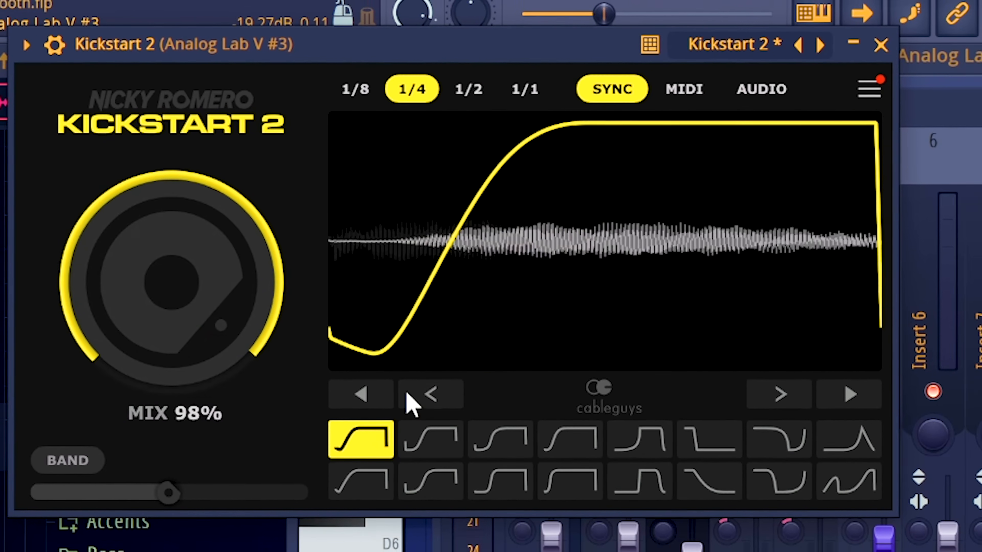
Step: On the Analog Lab V #3 insert, lower the Kickstart 2 mix, set the ValhallaDelay mix to 22%, and return to the playlist
drag(181, 289, 181, 313)
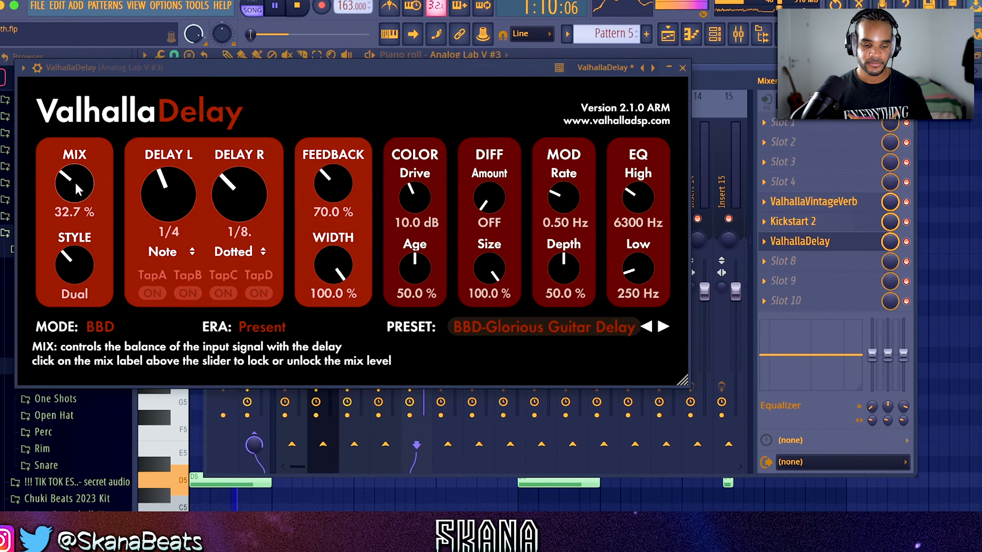
drag(78, 190, 78, 217)
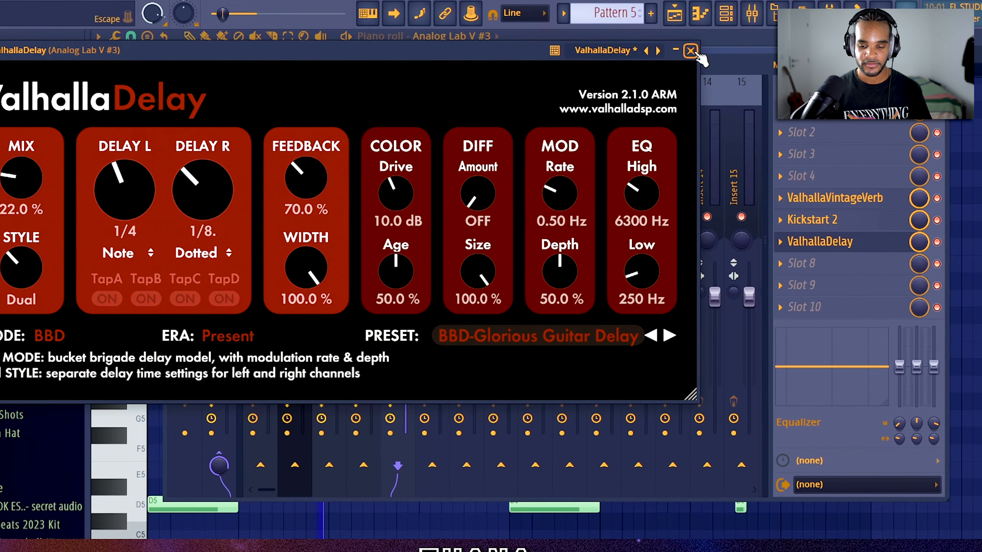
click(691, 50)
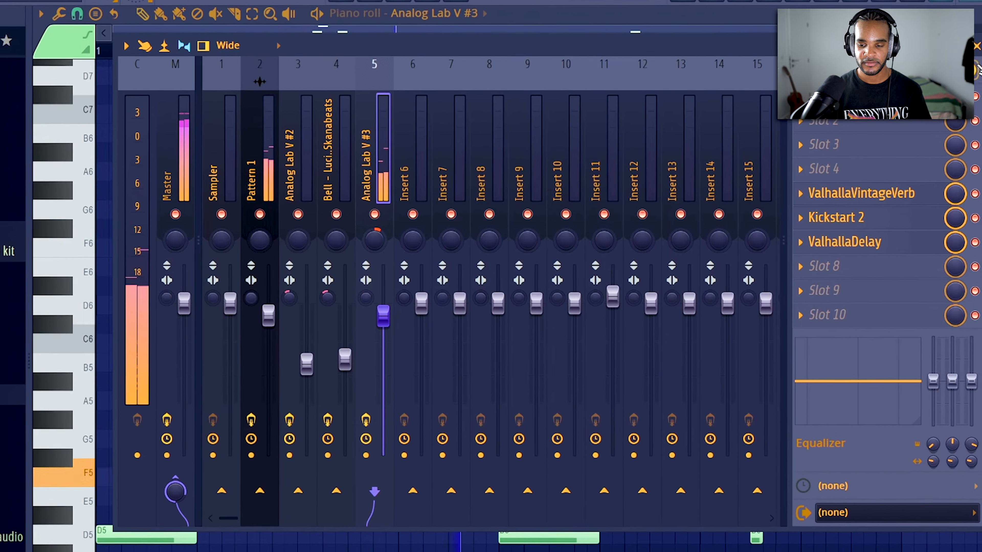
click(968, 49)
scroll(905, 223, down, 1)
scroll(905, 224, up, 1)
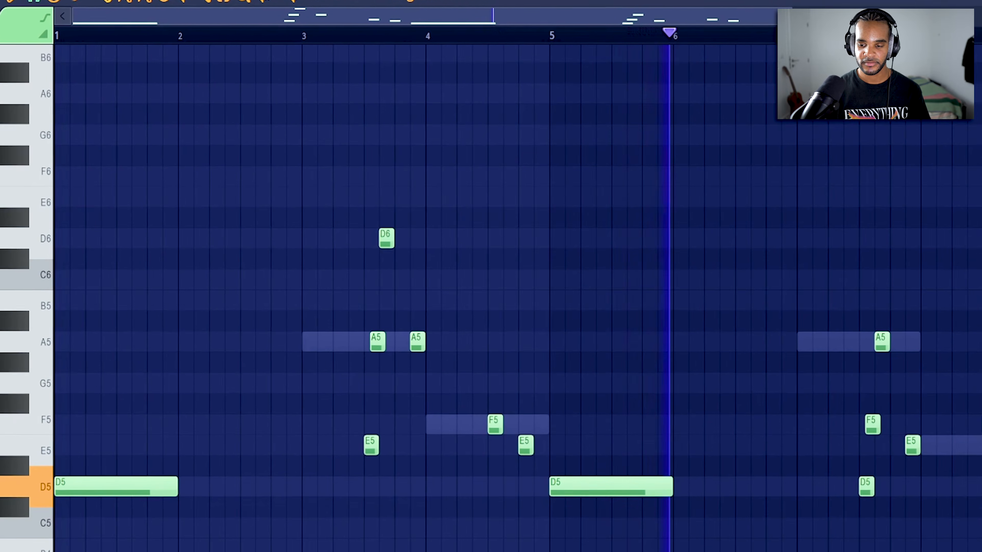
click(969, 3)
Step: Delete the Pattern 3 clip that starts at bar 17 on Track 3
scroll(906, 394, down, 4)
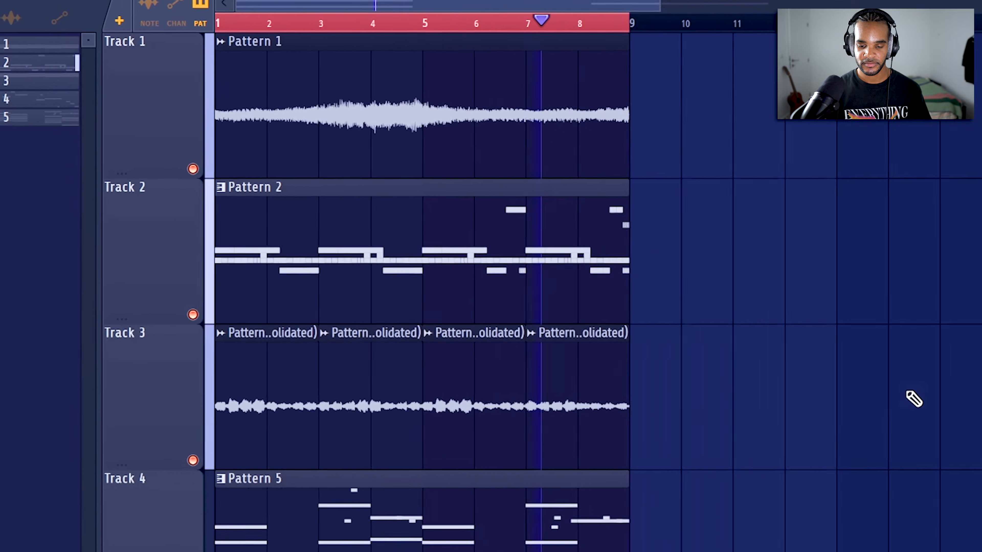
right_click(776, 332)
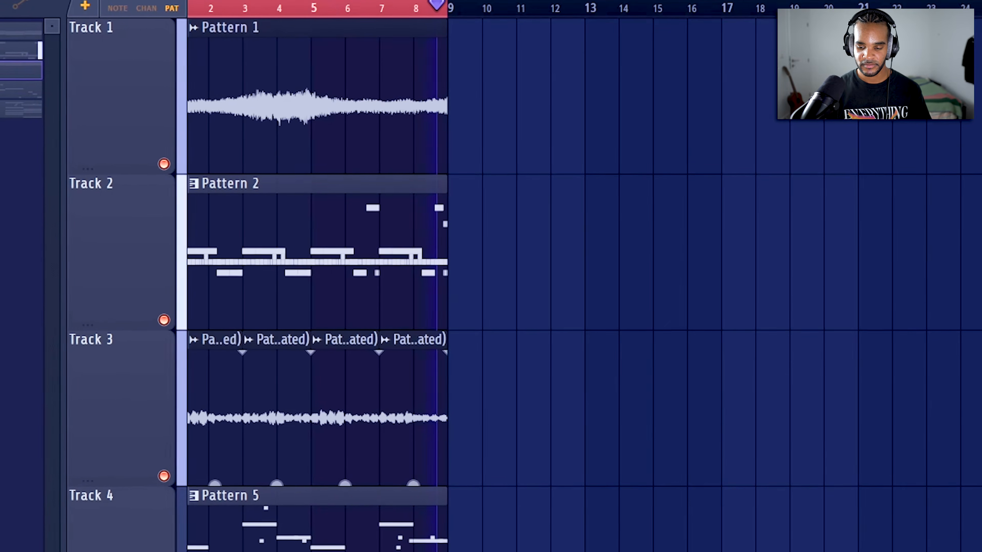
scroll(970, 423, down, 3)
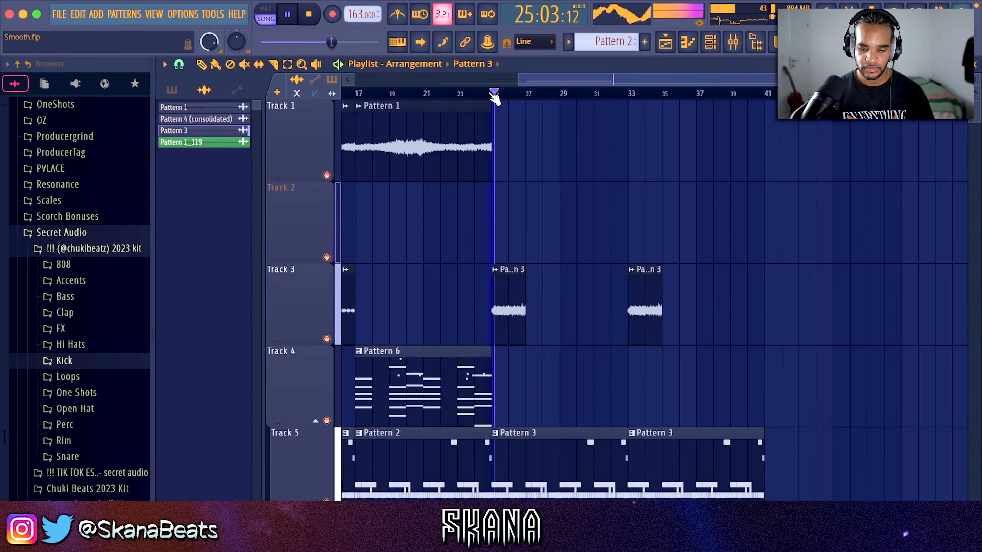
Step: Repeat the Pattern 3 audio clip on Track 3 at bars 27, 29 and 31
scroll(528, 236, up, 3)
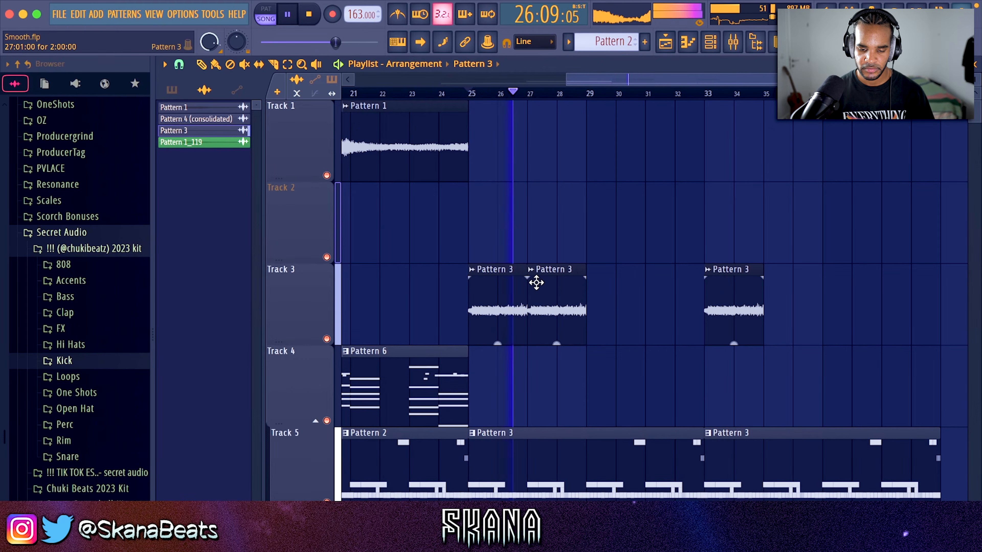
click(596, 304)
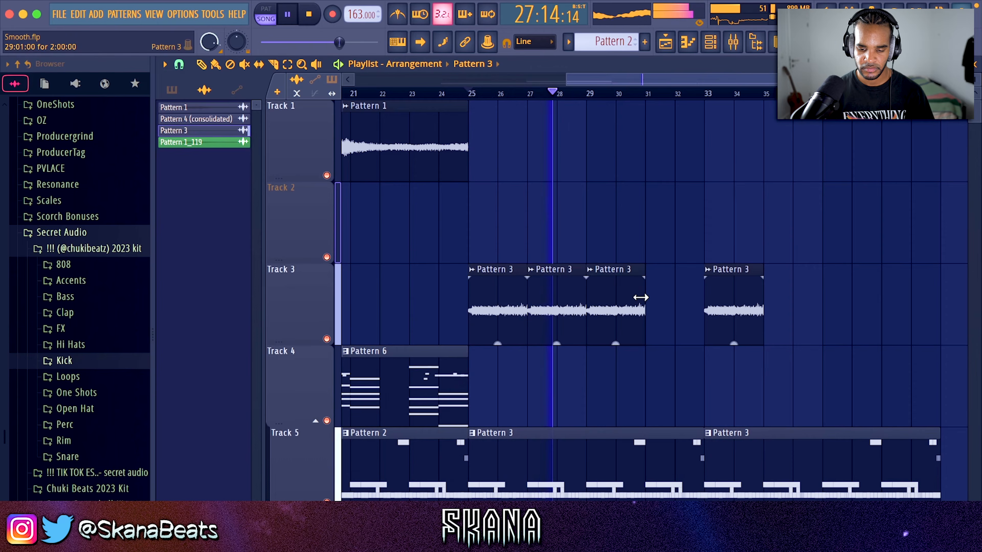
click(648, 298)
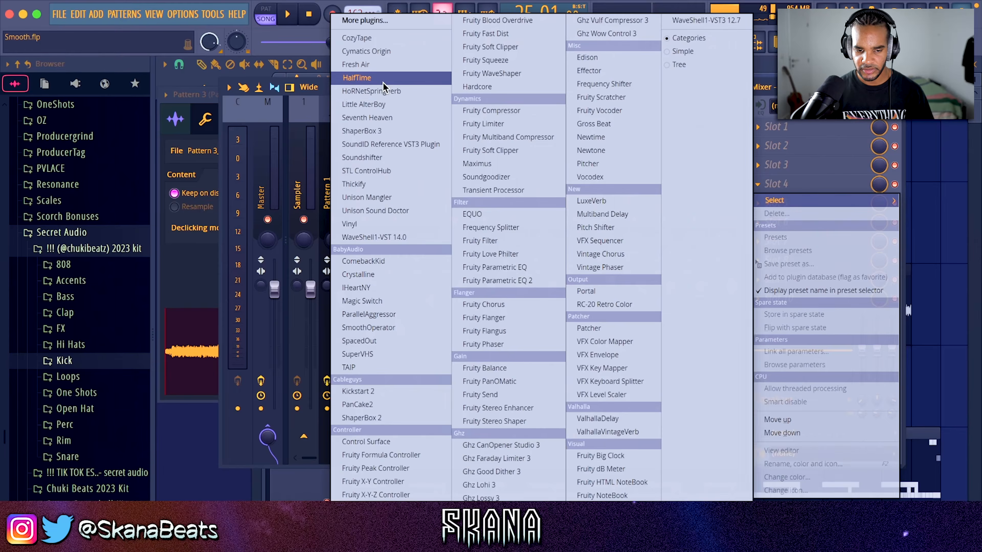
Step: Load HalfTime in slot 4 of the Pattern 3 mixer insert and set its loop length to 1 Bar
click(383, 81)
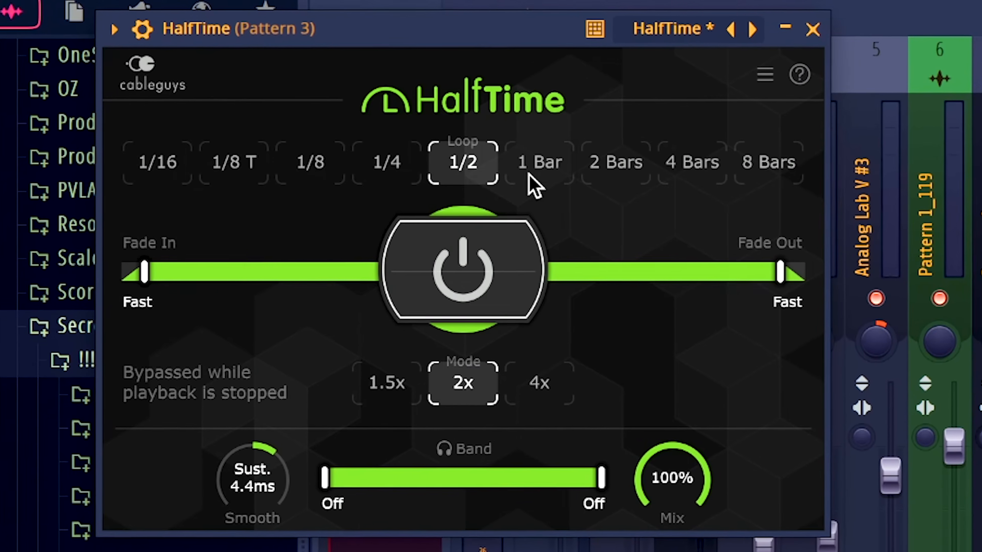
click(530, 176)
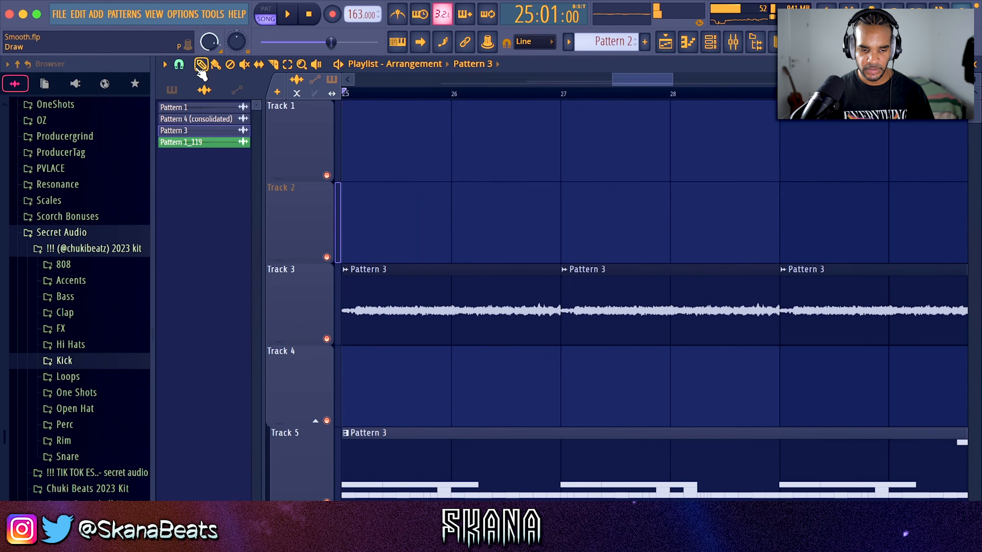
Step: Choose a finer playlist snap and shorten the Pattern 3 audio clip at bar 25 by one beat
click(178, 64)
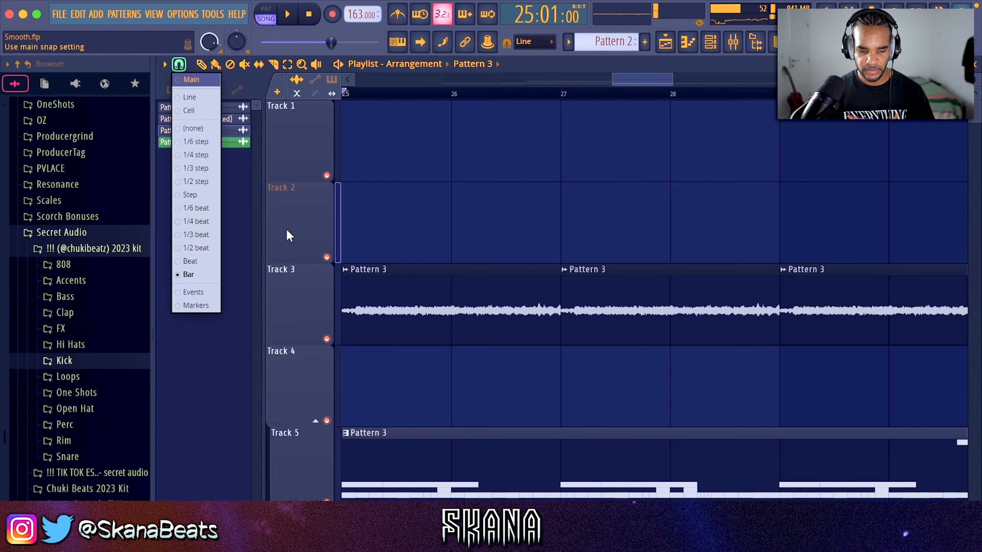
click(204, 247)
key(space)
drag(559, 271, 532, 270)
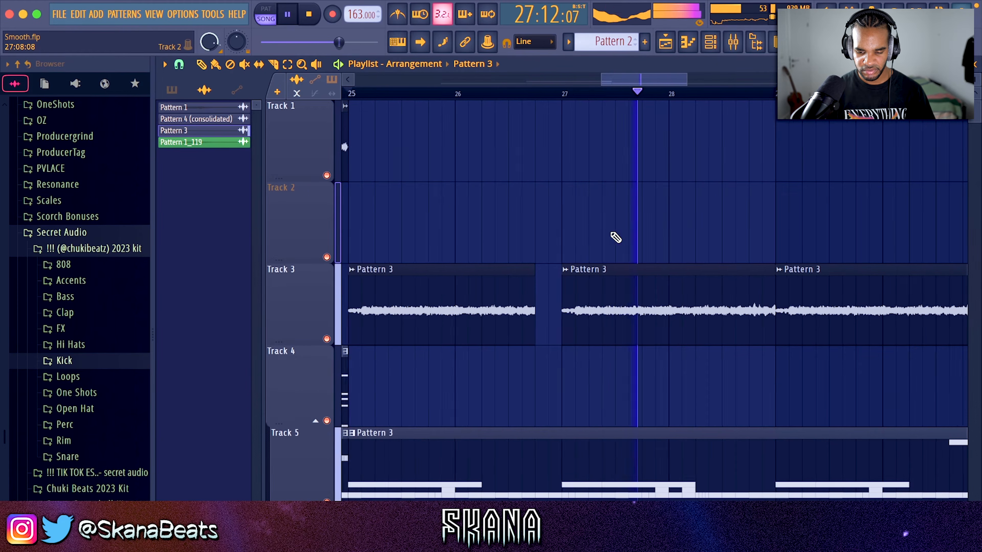
Step: Lay Pattern 3 audio clips along Track 3 up to bar 41, alternating clips one beat short with full two-bar clips
scroll(615, 237, down, 3)
right_click(696, 288)
drag(693, 289, 680, 289)
scroll(712, 288, right, 3)
right_click(812, 296)
click(783, 292)
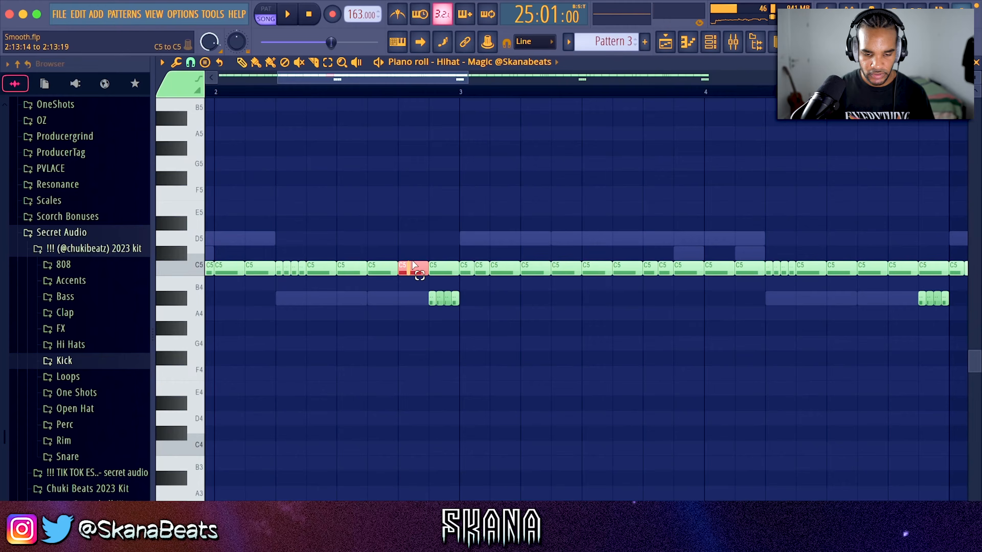
Step: Delete the hi-hat notes and rolls on the last beat of bars 2 and 4 in the Pattern 3 drums
scroll(432, 304, down, 2)
key(space)
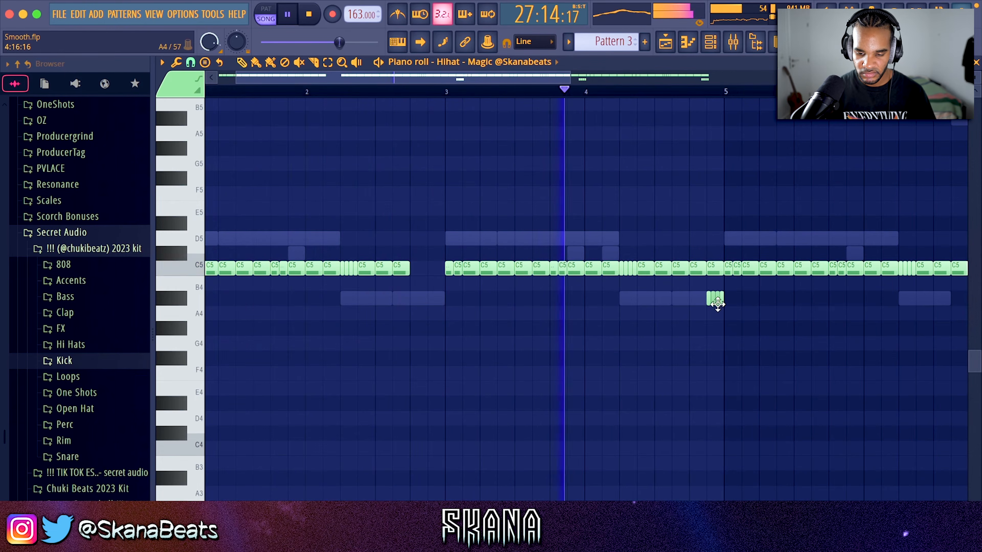
drag(697, 263, 736, 322)
key(Delete)
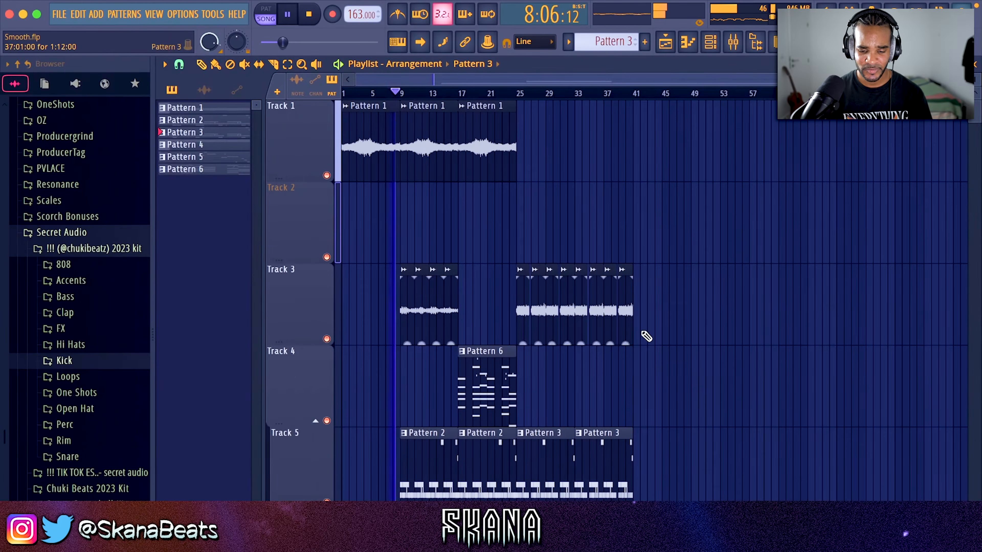
Step: Move the bars 25–41 clips on Tracks 3 and 5 to start at bar 41, and set the playlist snap to Bar
drag(666, 282, 658, 463)
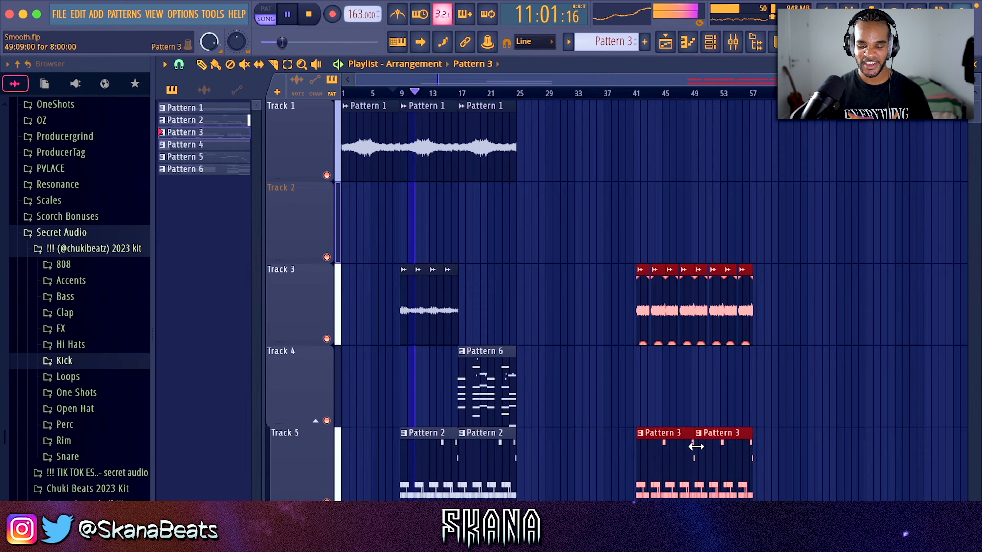
scroll(696, 446, up, 5)
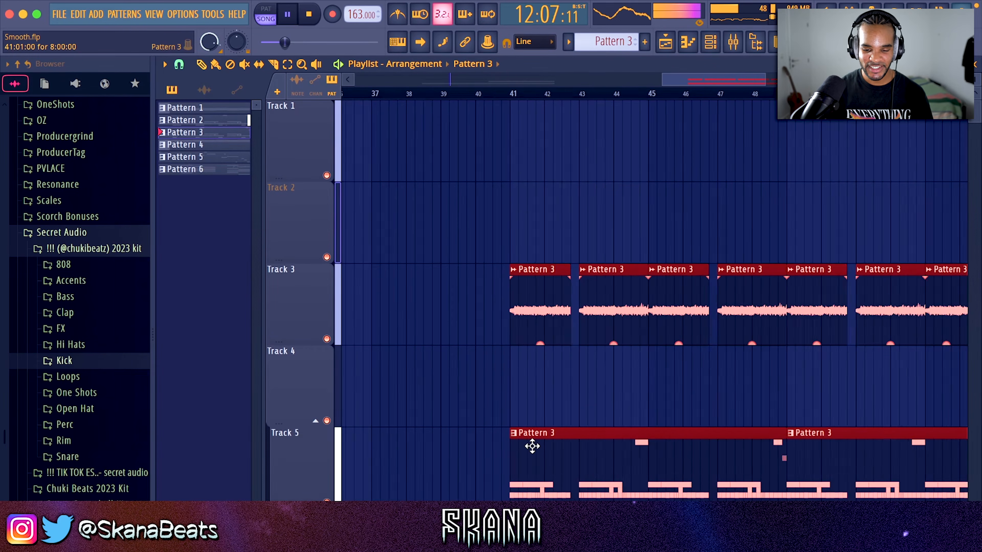
scroll(532, 446, up, 2)
click(178, 64)
click(201, 263)
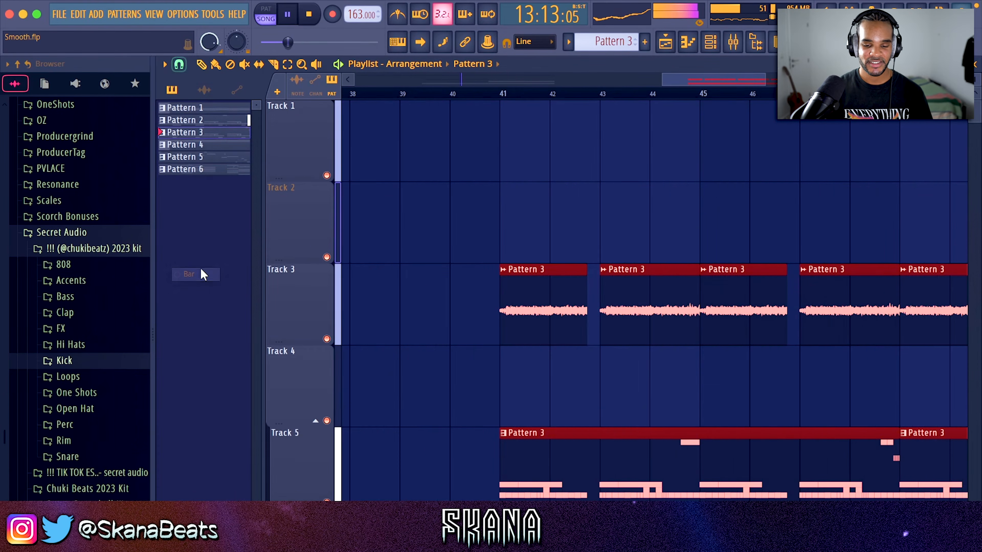
Step: Copy the bars 9–25 section of melodies and drums into bars 25–41 and delete the surplus clips
scroll(590, 345, down, 5)
drag(626, 150, 652, 446)
scroll(636, 384, down, 3)
drag(729, 497, 597, 267)
drag(595, 302, 686, 320)
drag(682, 456, 617, 497)
key(Delete)
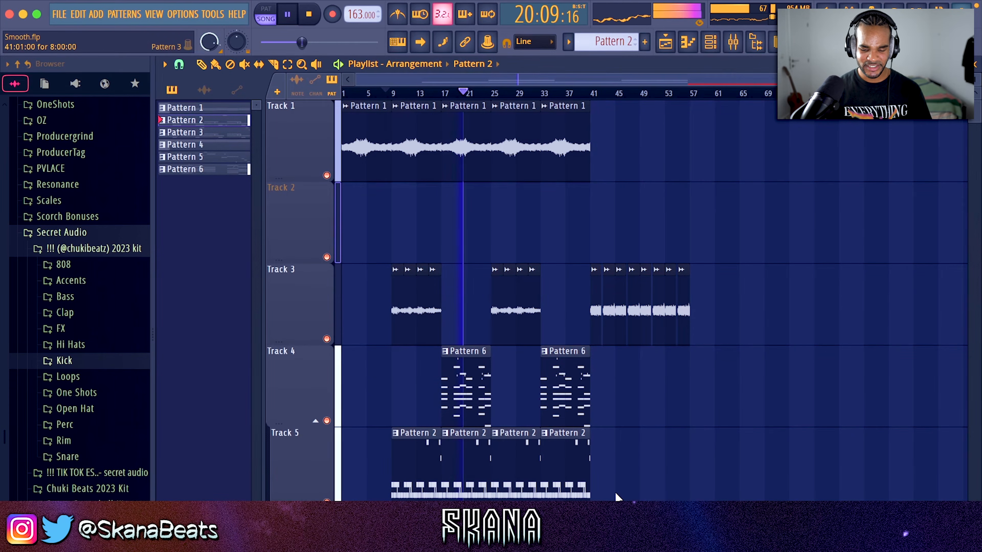
Step: Make the Pattern 2 drum clips at bars 25 and 33 on Track 5 a separate, unique pattern
super+right_click(633, 400)
super+click(574, 487)
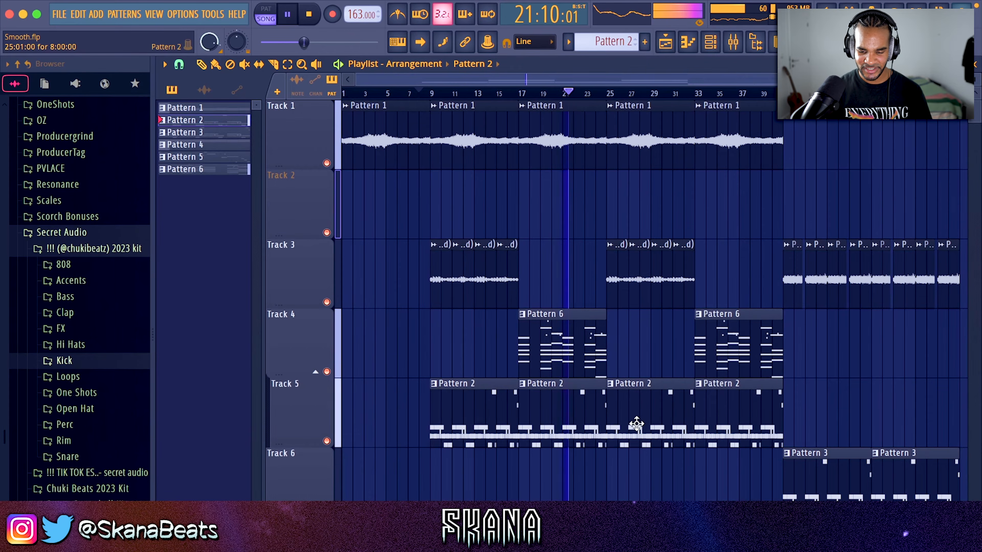
click(610, 384)
click(638, 471)
key(ctrl+b)
Step: Remove Track 3's clips at bars 25–33, repeat its bar 9 clips over bars 17–25, and place Pattern 7 at bar 25 on Track 4
super+drag(598, 256, 718, 259)
key(Delete)
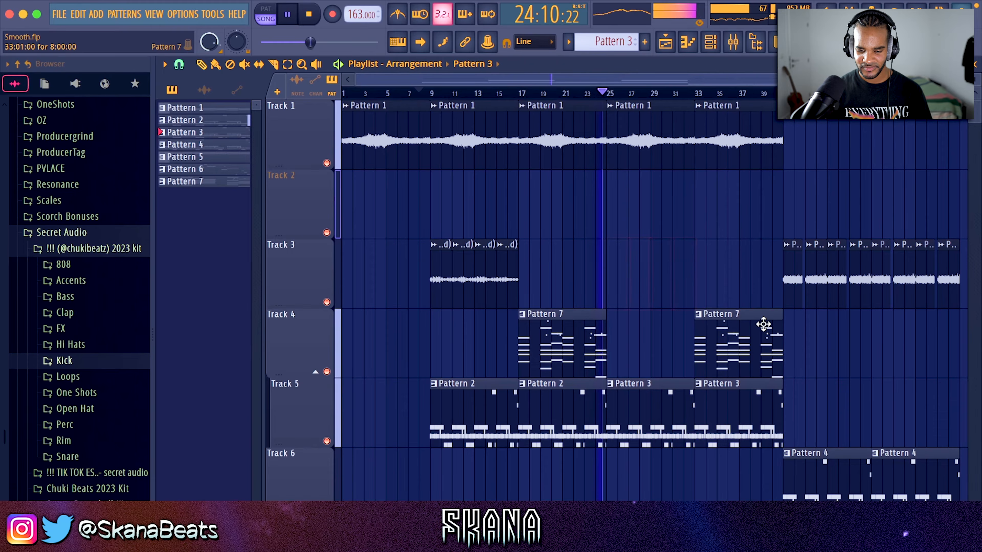
mouse_move(717, 37)
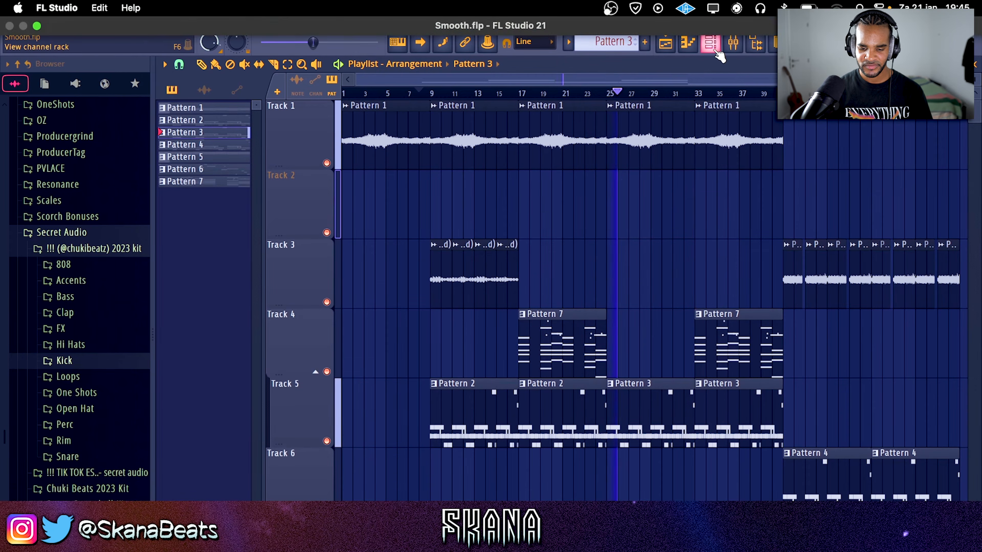
key(super+b)
mouse_move(534, 277)
super+mouse_down()
mouse_move(412, 275)
mouse_move(549, 270)
super+mouse_up()
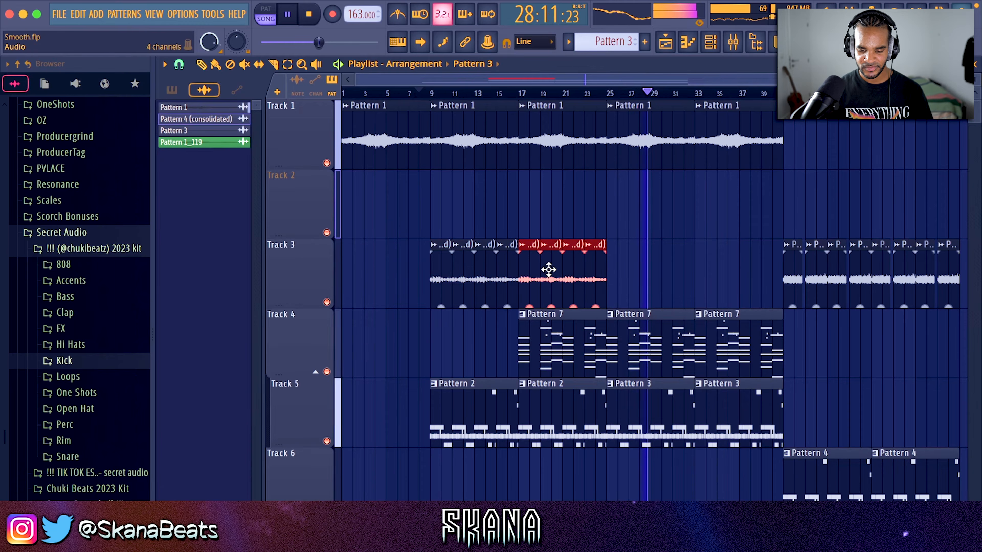
Step: Remove all Kick - Air notes from the Pattern 3 drums on Track 5 and return to the playlist
double_click(667, 401)
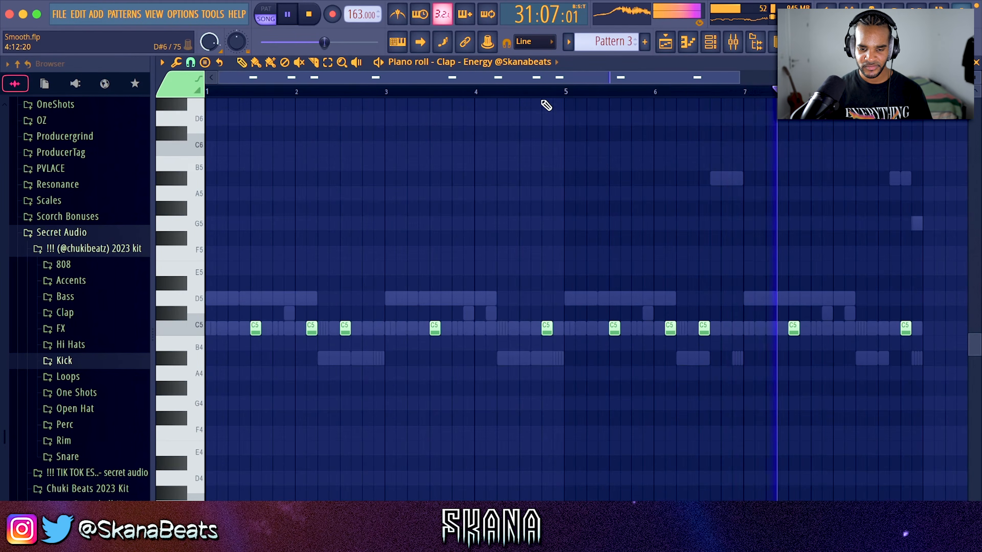
click(549, 61)
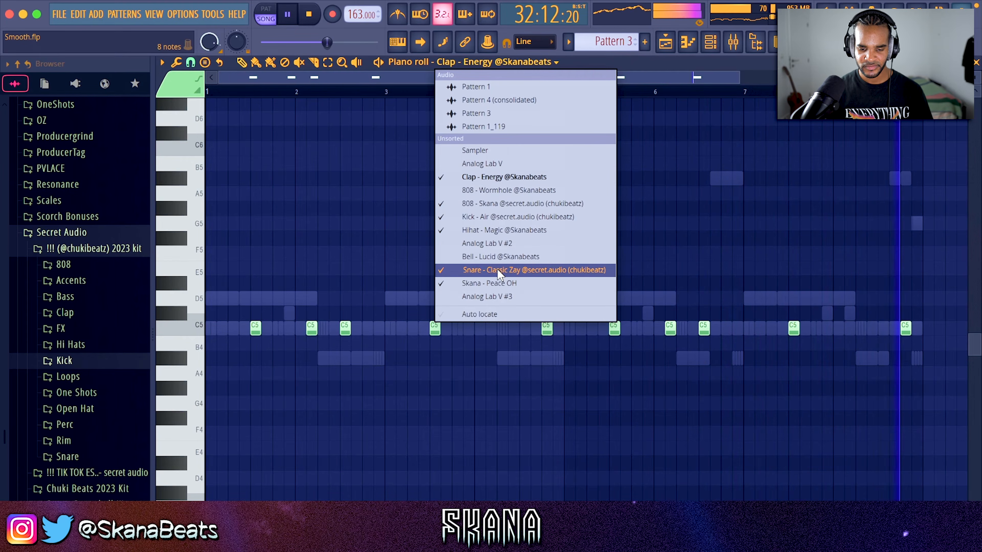
click(502, 216)
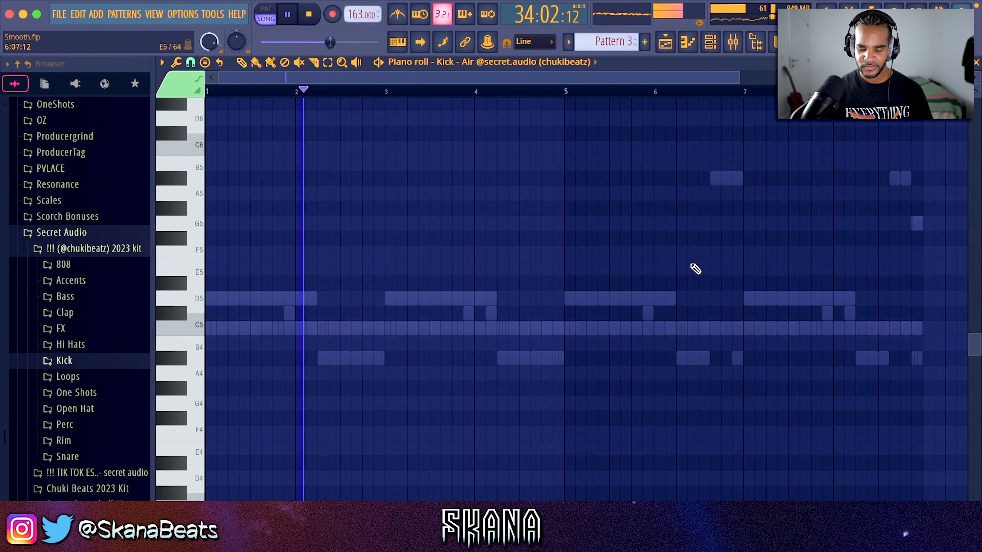
key(F5)
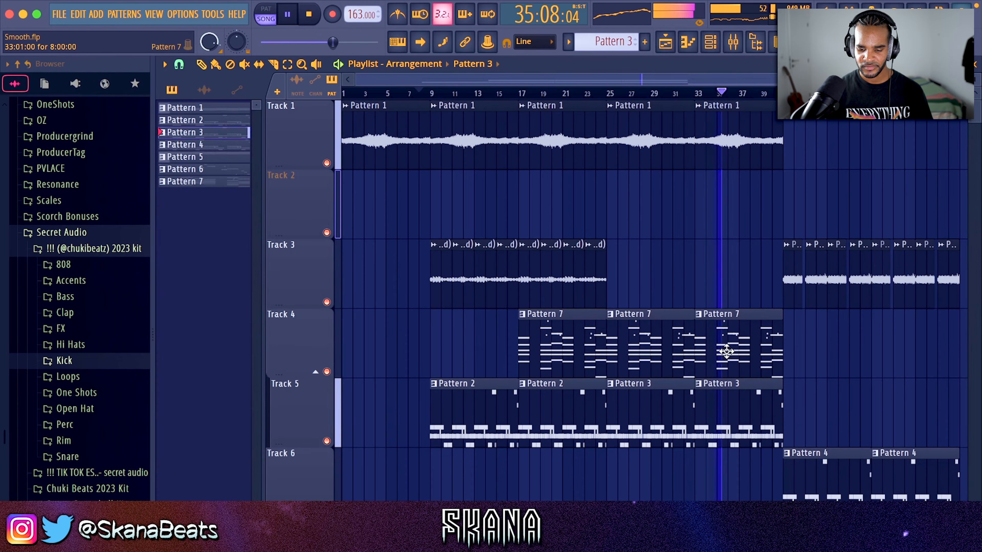
Step: Delete the Pattern 7 clip at bar 17 on Track 4, close the mixer, and continue playback from bar 68
scroll(726, 351, down, 3)
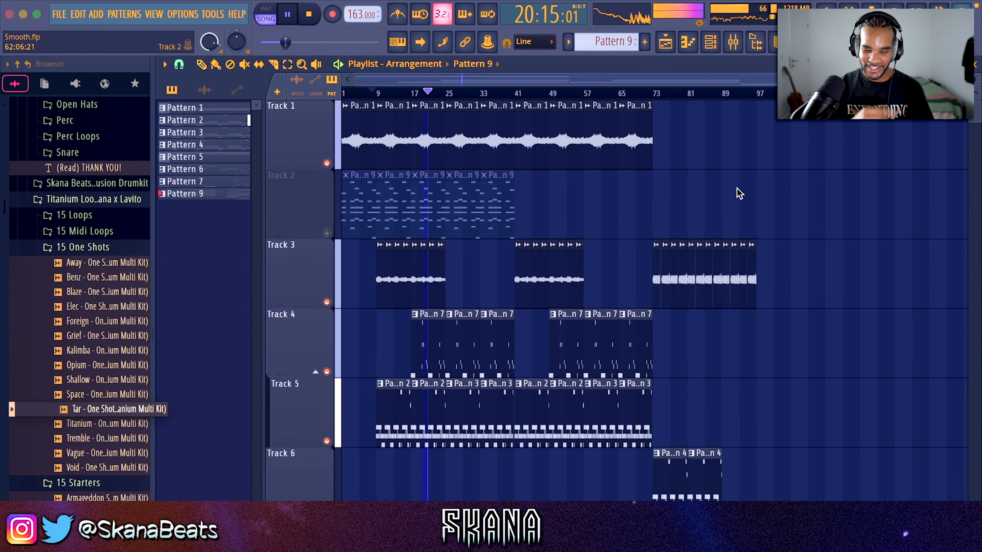
right_click(432, 328)
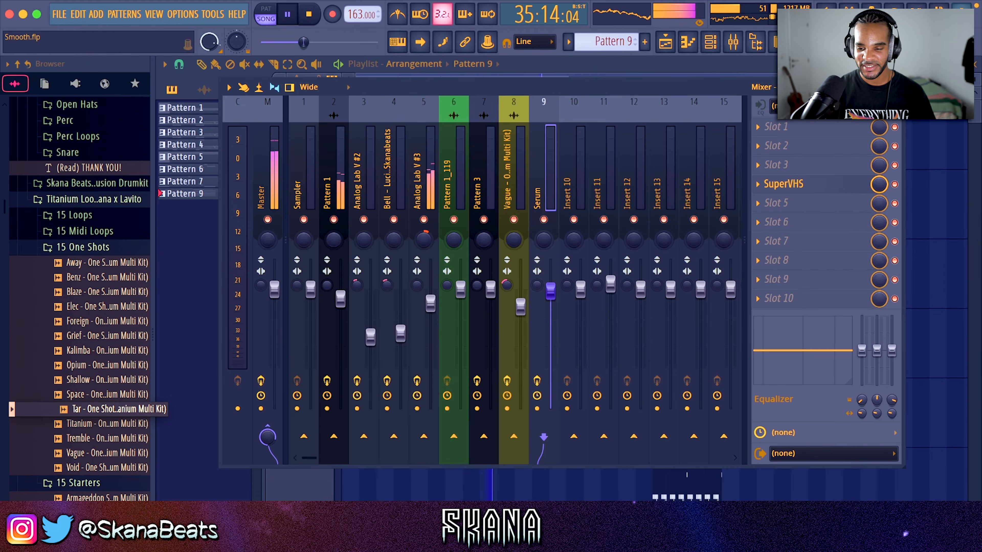
key(F9)
click(632, 93)
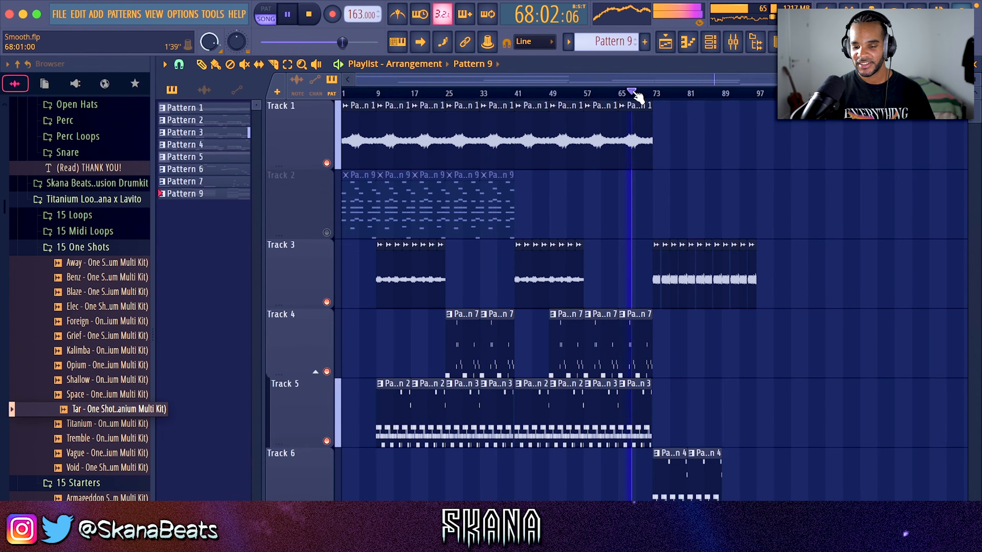